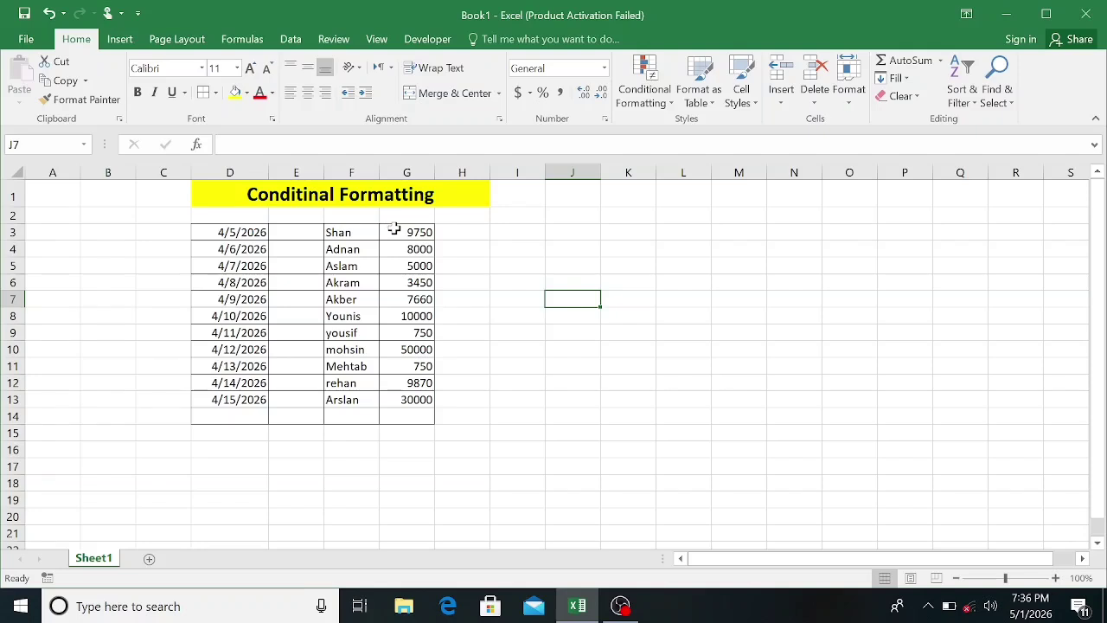
left_click_drag(393, 228, 409, 381)
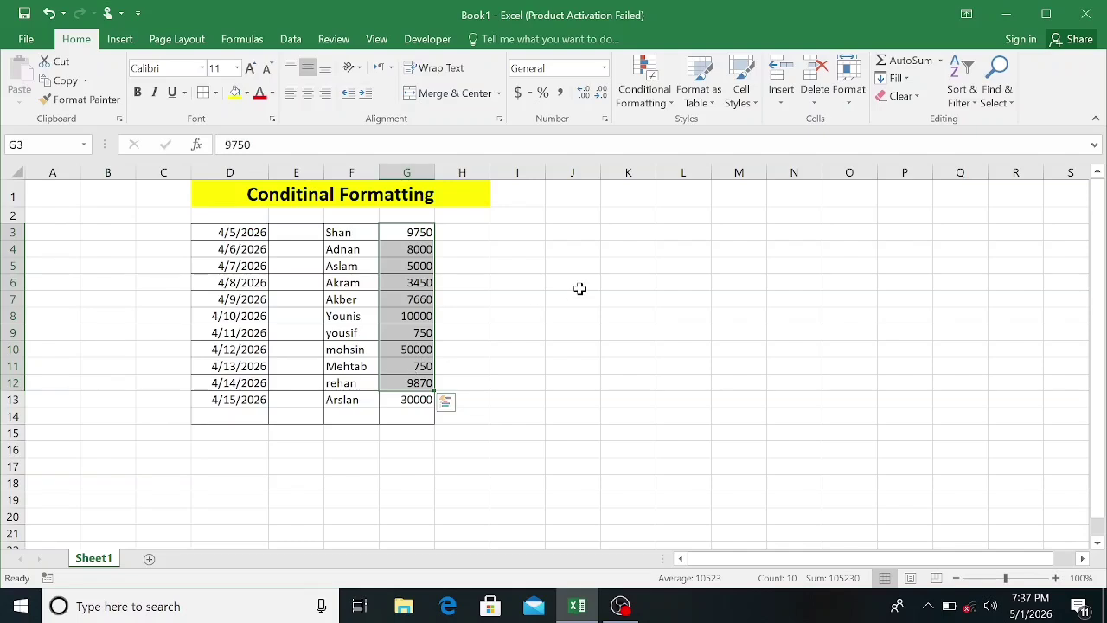
left_click(502, 319)
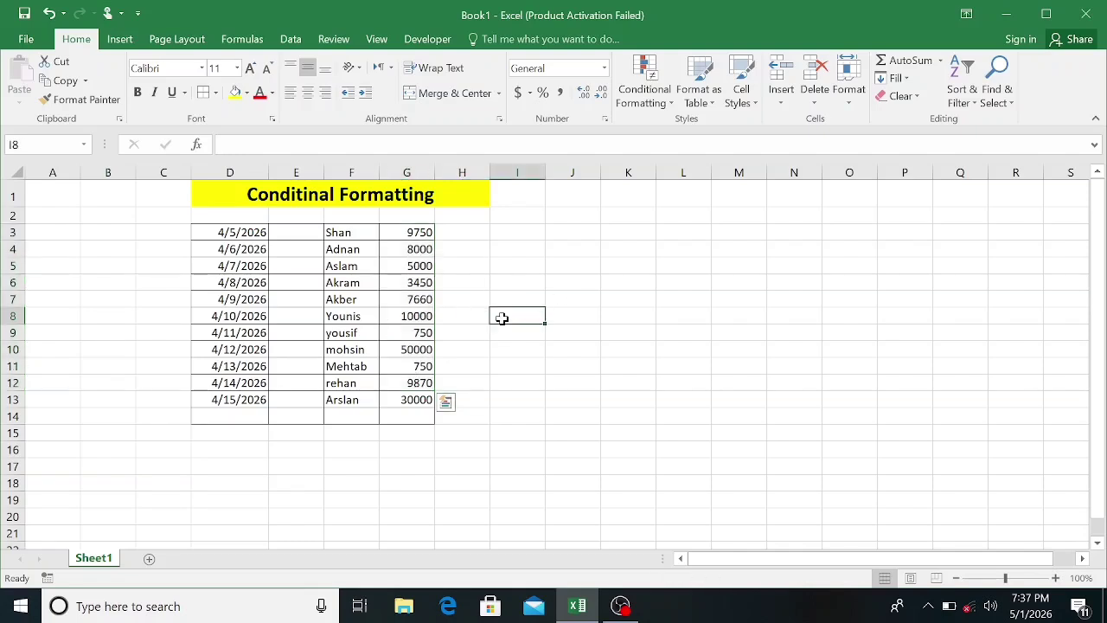
left_click(393, 228)
left_click_drag(394, 230, 398, 430)
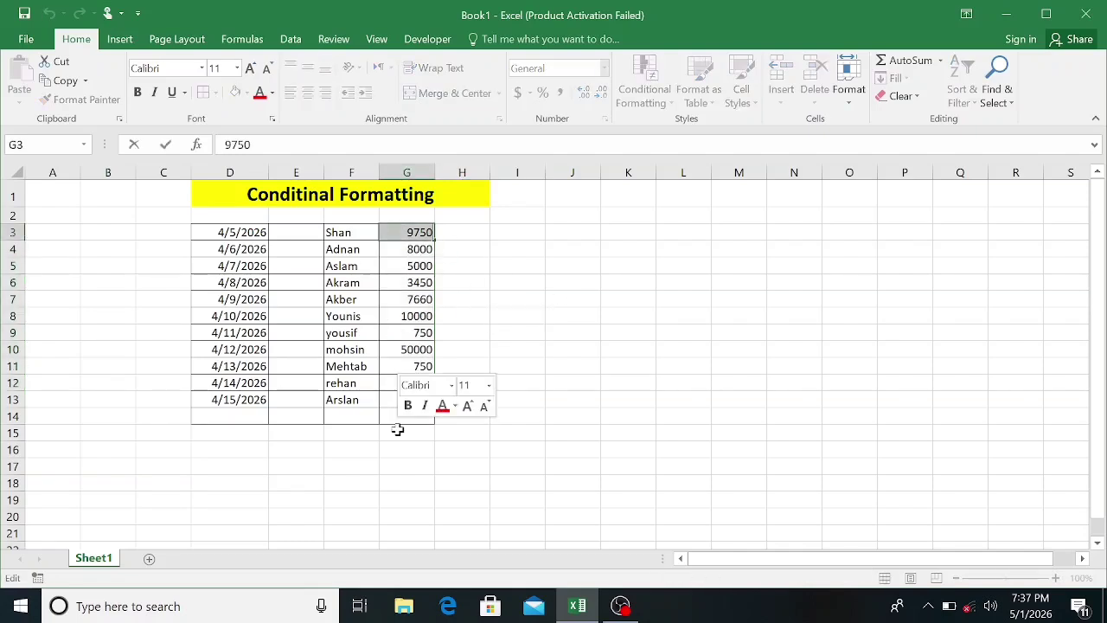
left_click(473, 327)
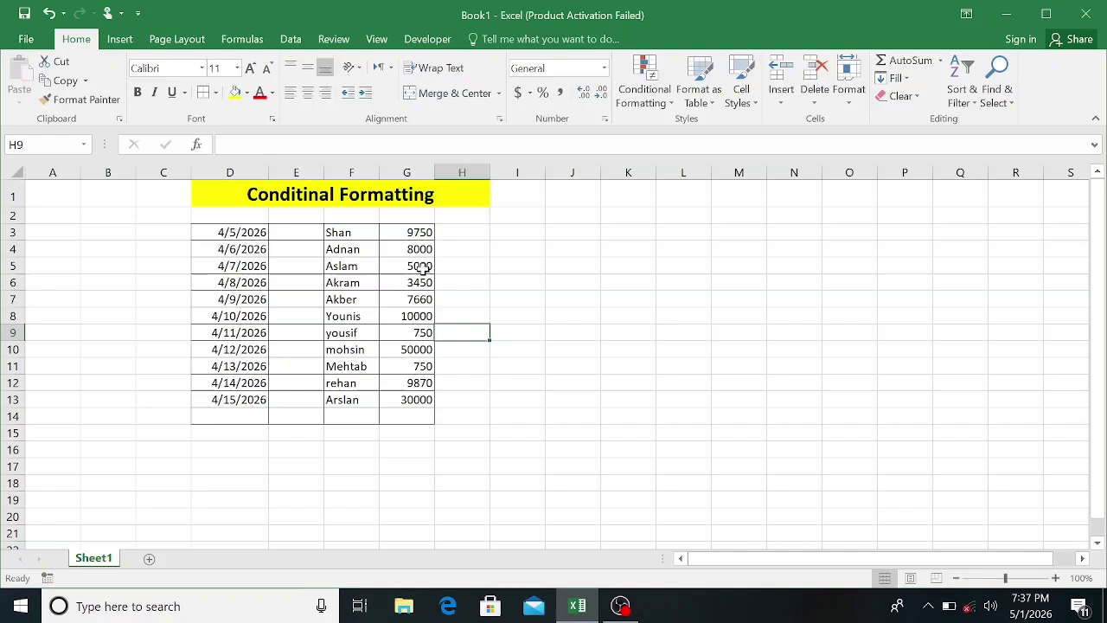
left_click(397, 231)
double_click(398, 232)
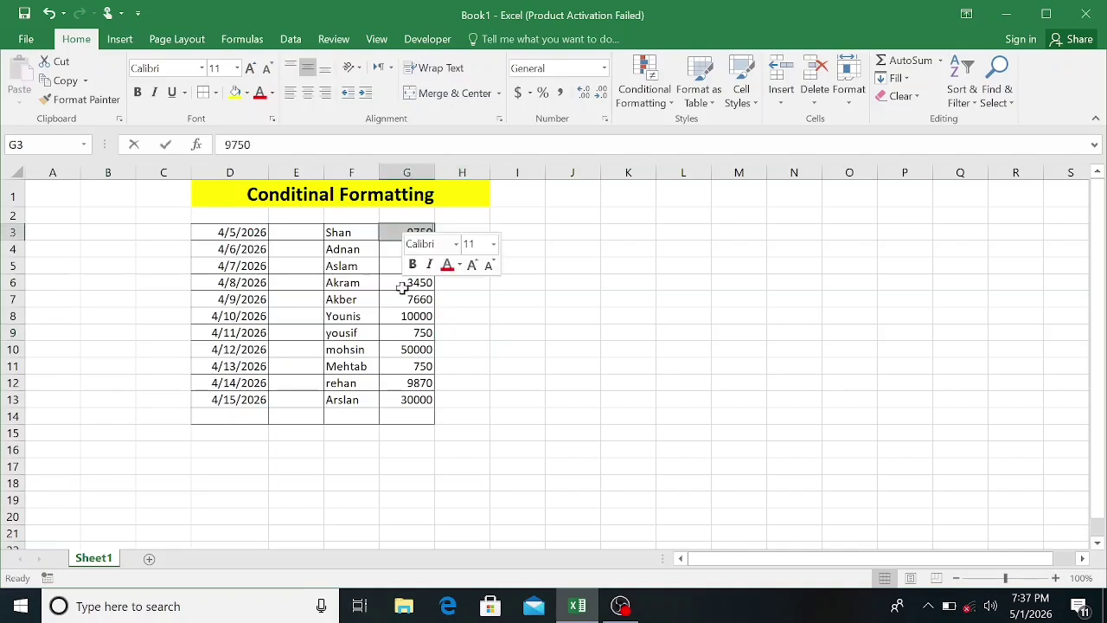
left_click(528, 260)
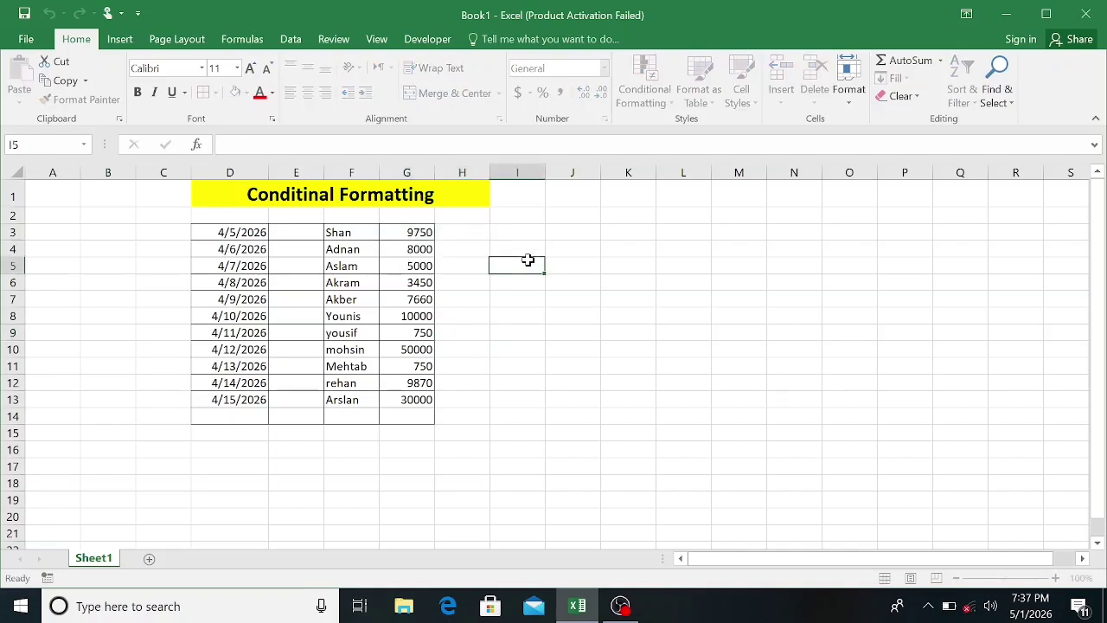
Highlight values greater than 1000 in G3:G14 with Light Red Fill with Dark Red Text, and undo the rule.
left_click(396, 234)
left_click_drag(396, 235, 385, 405)
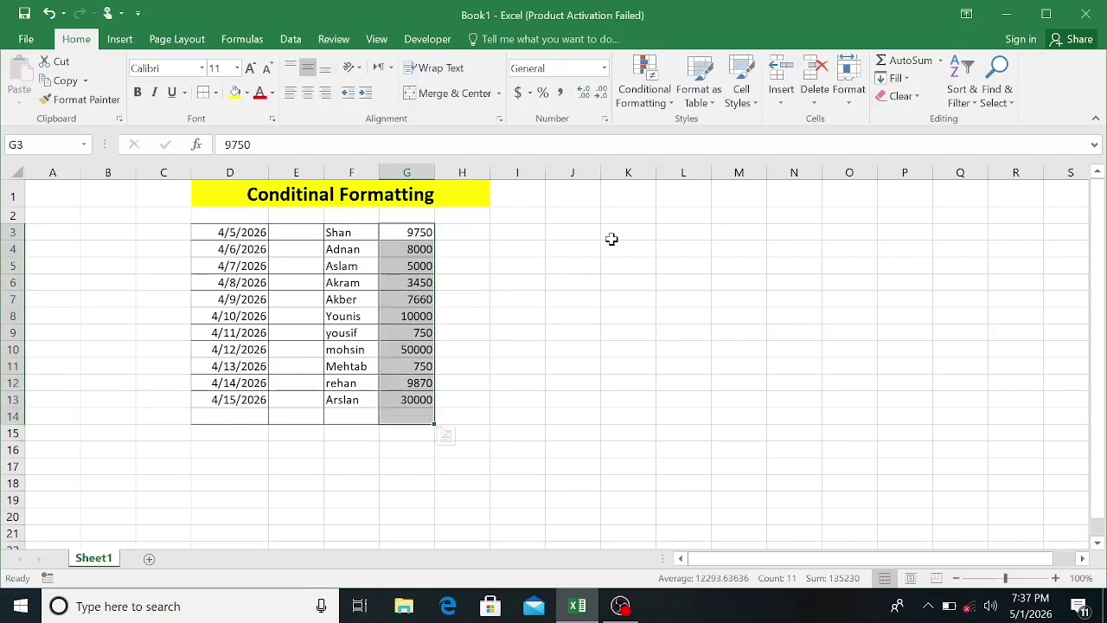
left_click(666, 101)
mouse_move(685, 141)
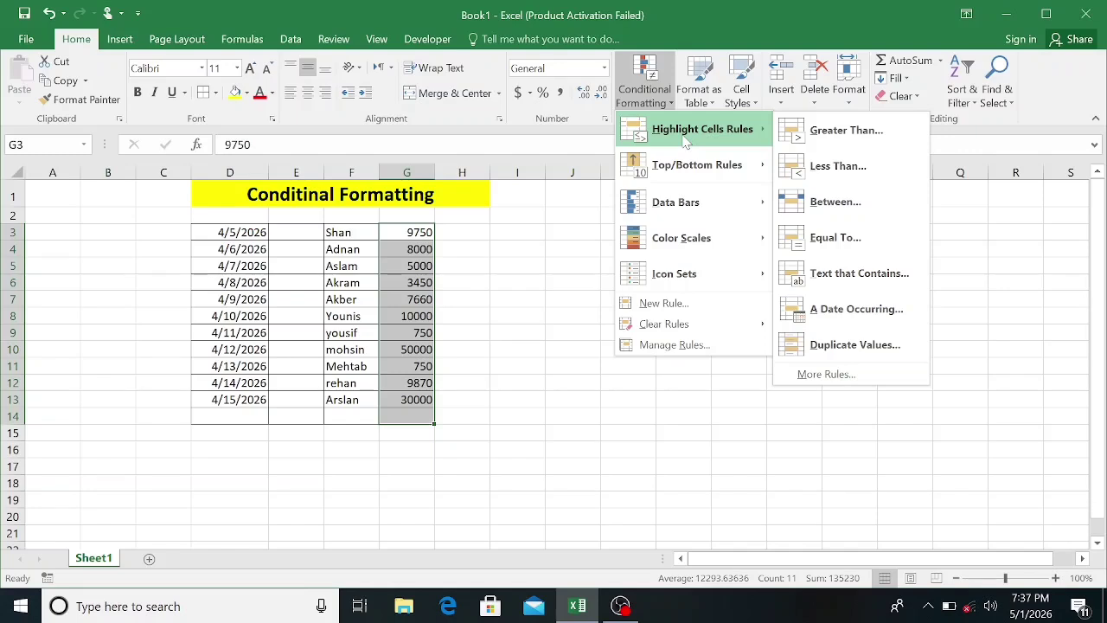
left_click(836, 141)
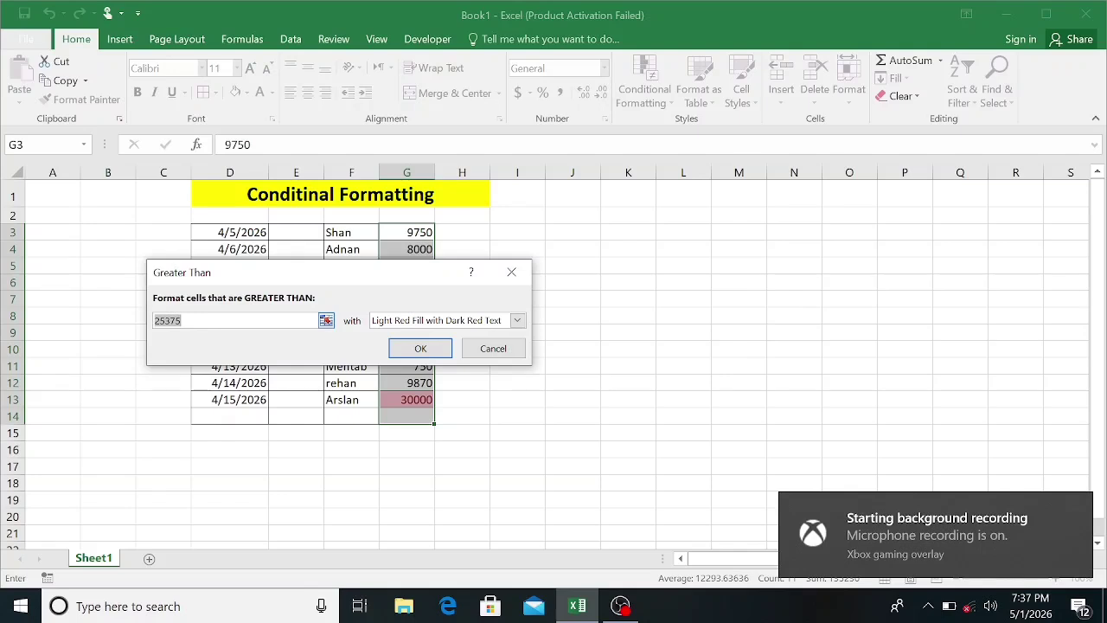
left_click(183, 321)
key("BackSpace")
key("BackSpace")
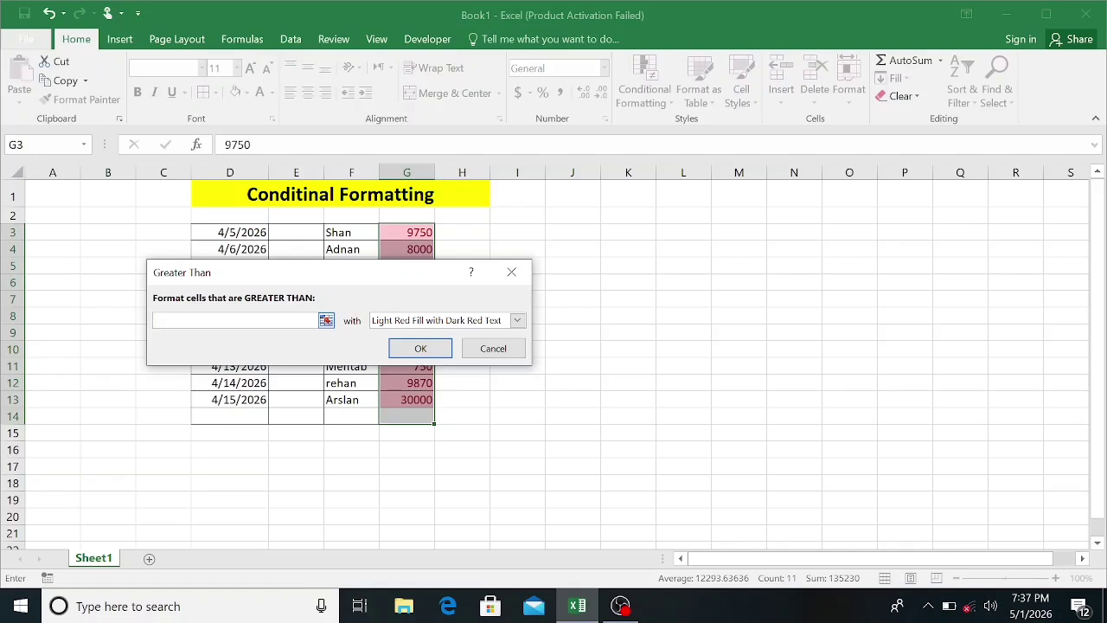
type("1000")
left_click(407, 347)
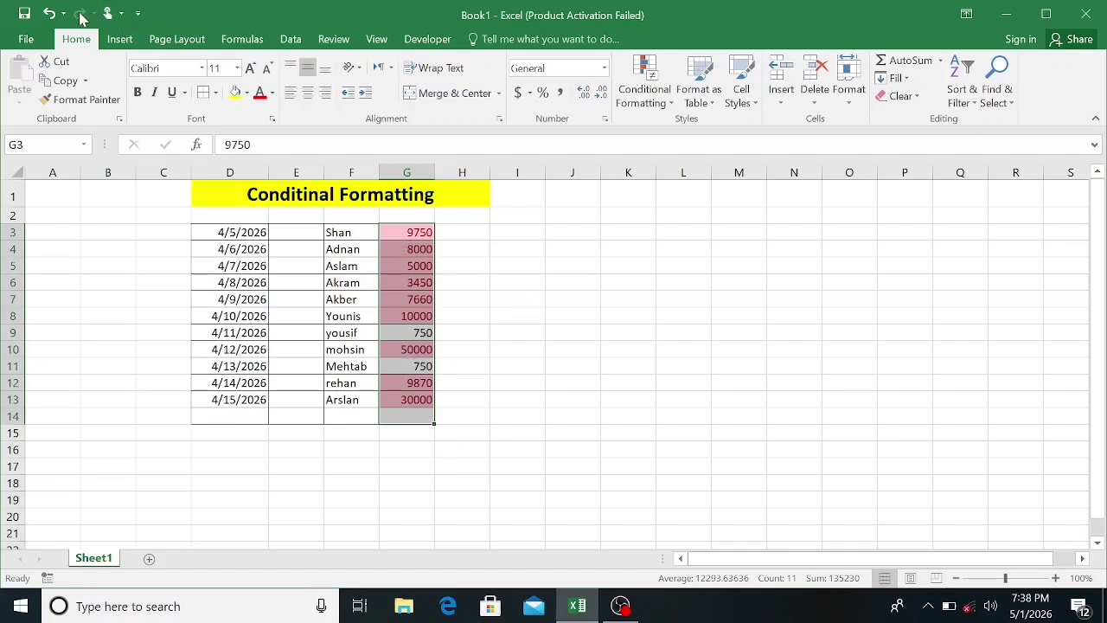
left_click(50, 14)
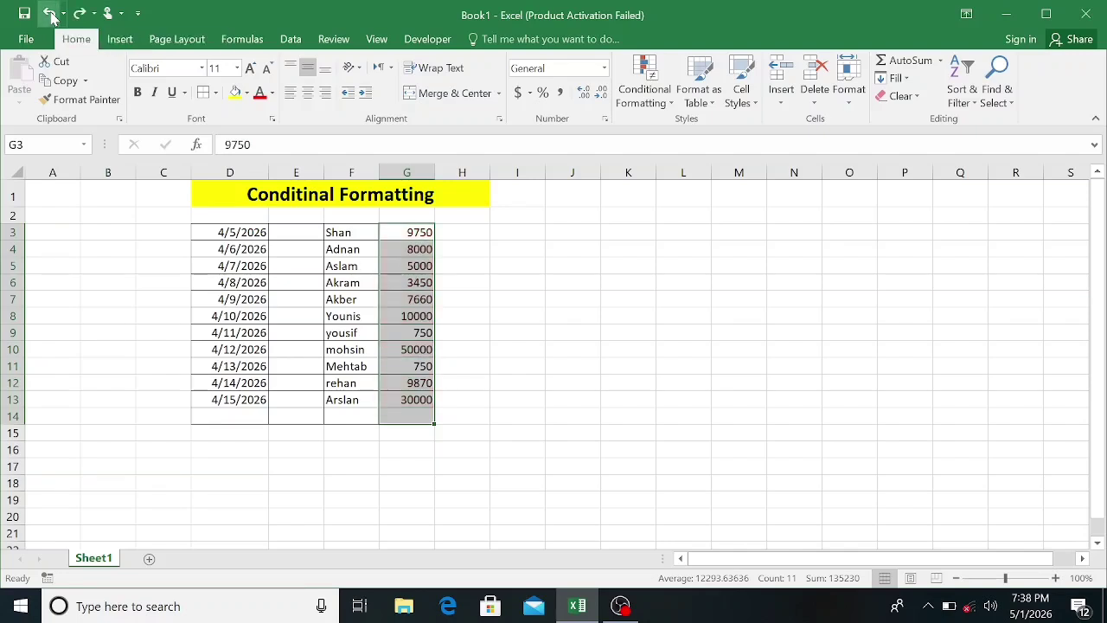
Highlight values less than 8000 in G3:G14 with Light Red Fill with Dark Red Text, and undo the rule.
left_click(676, 102)
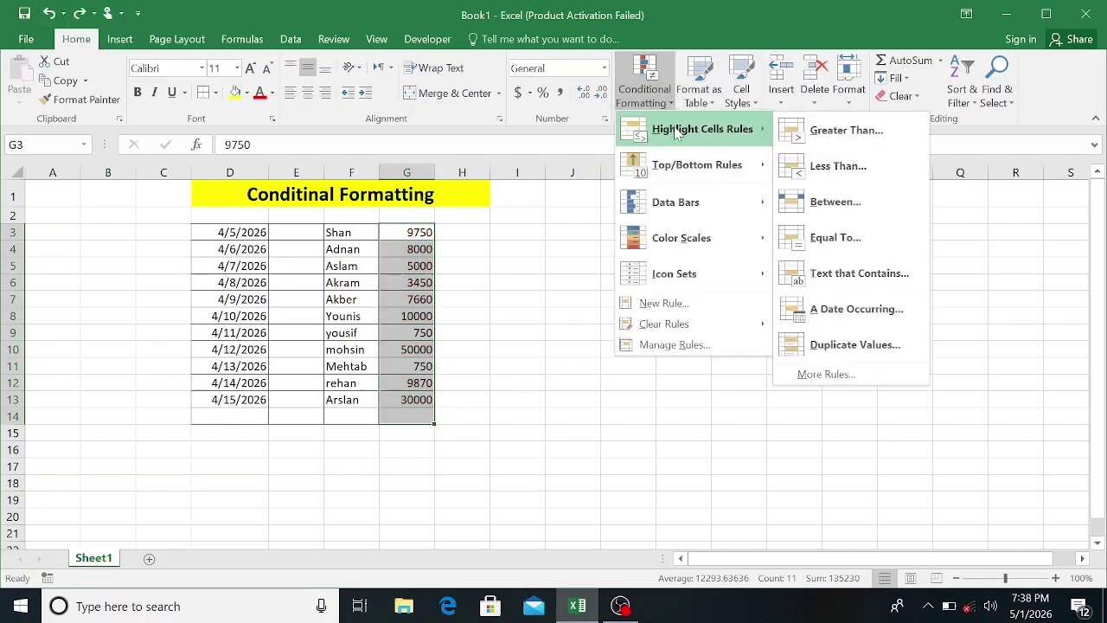
left_click(808, 166)
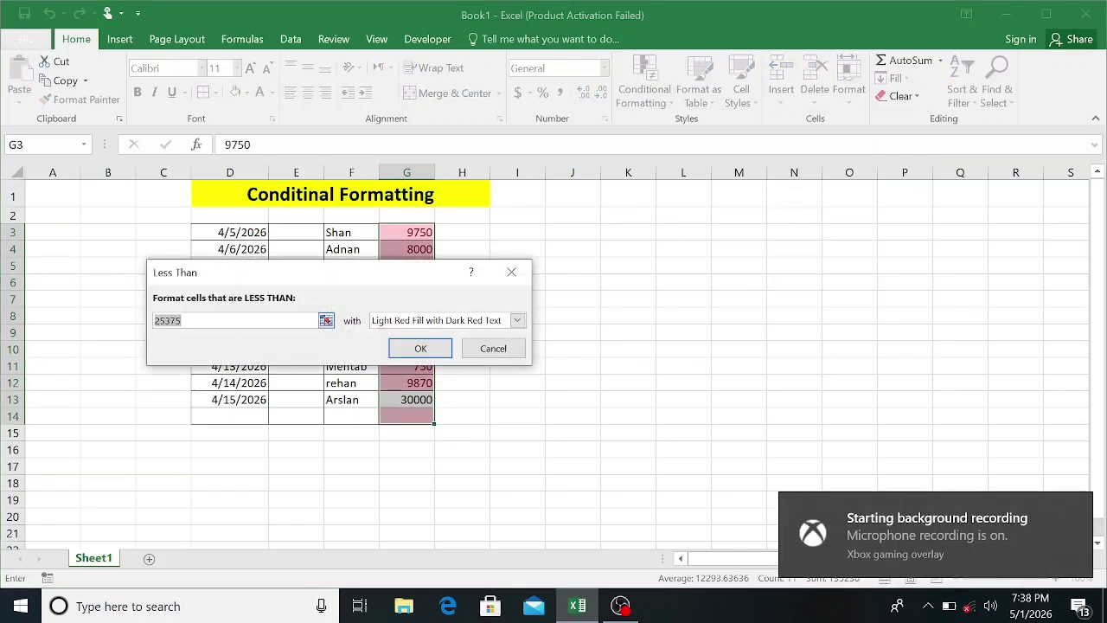
left_click(183, 321)
key("BackSpace")
key("BackSpace")
key("BackSpace")
key("BackSpace")
key("BackSpace")
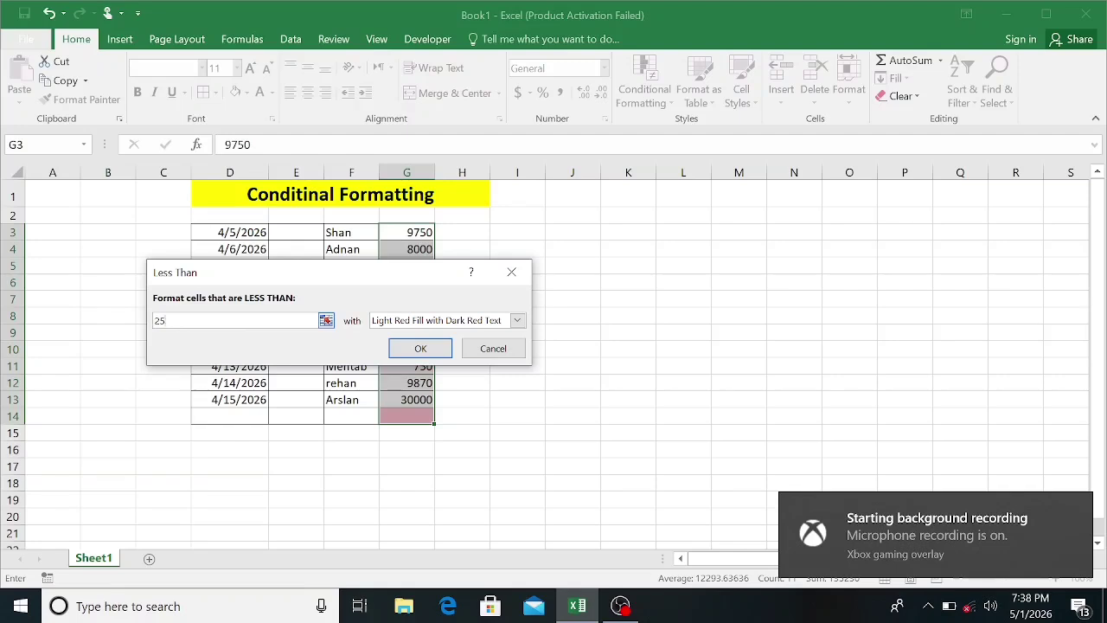
type("8000")
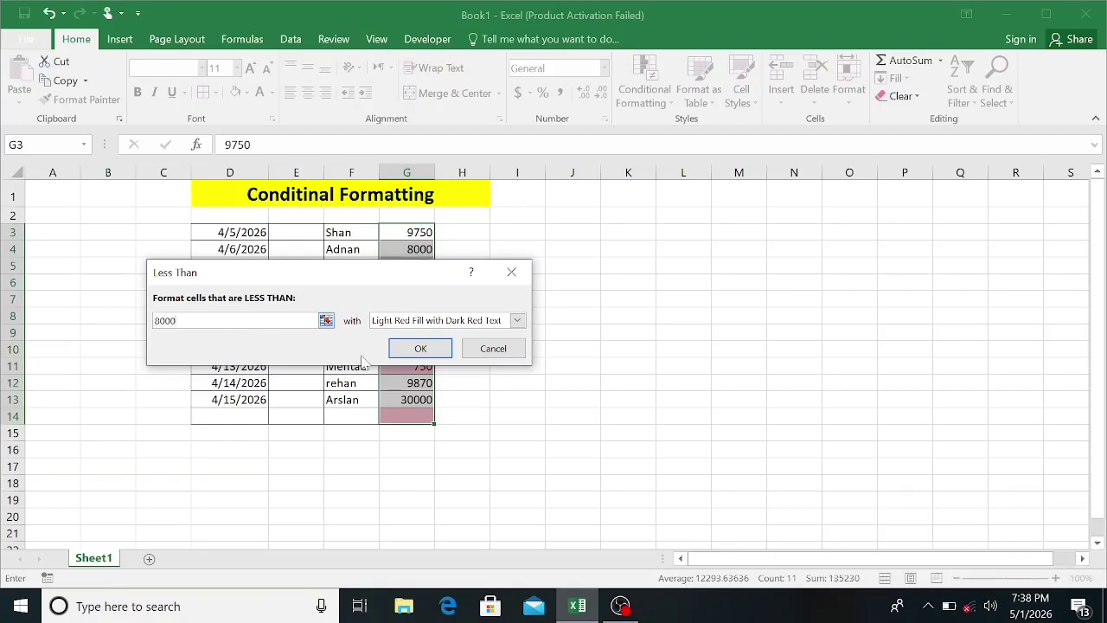
left_click(408, 350)
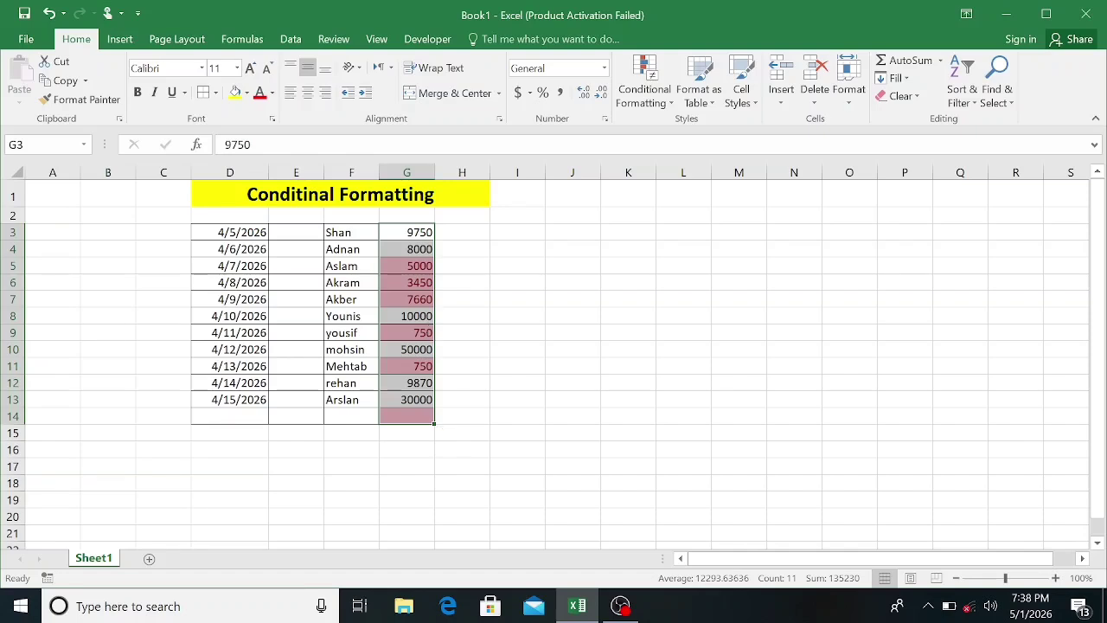
left_click(48, 14)
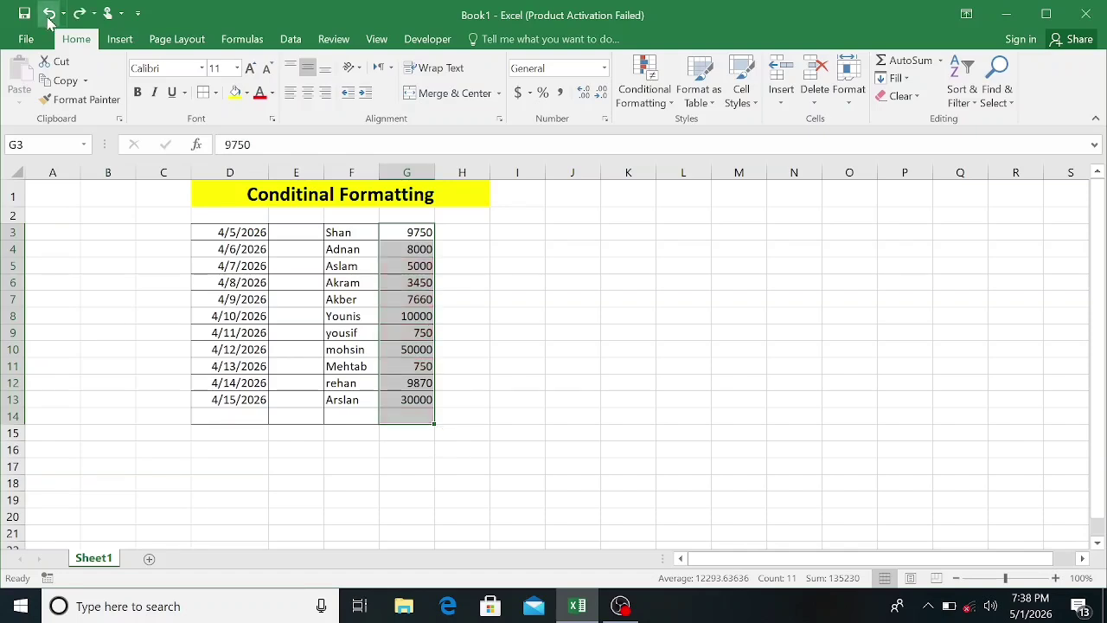
Apply a Between highlight rule to G3:G14 with lower limit 5000 and Light Red Fill with Dark Red Text, and undo it.
left_click(666, 102)
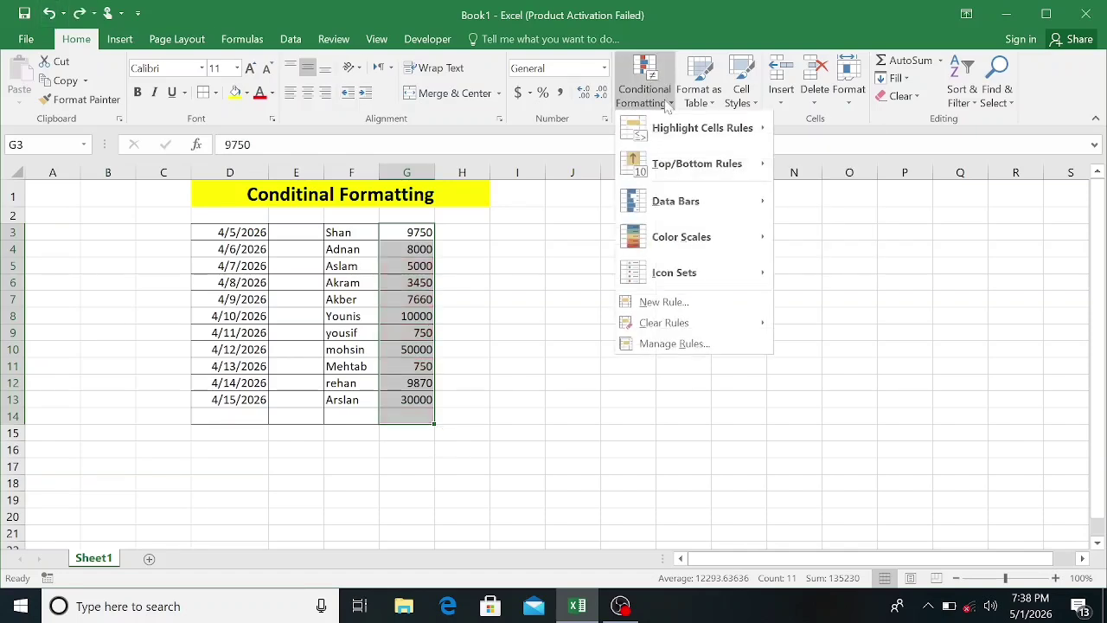
mouse_move(727, 130)
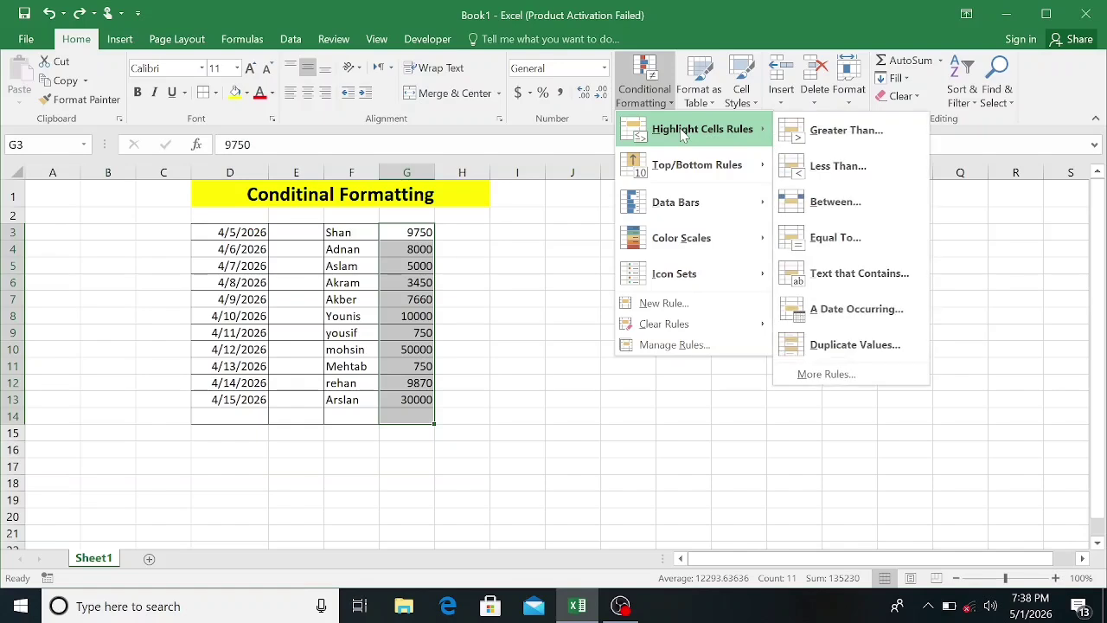
left_click(835, 202)
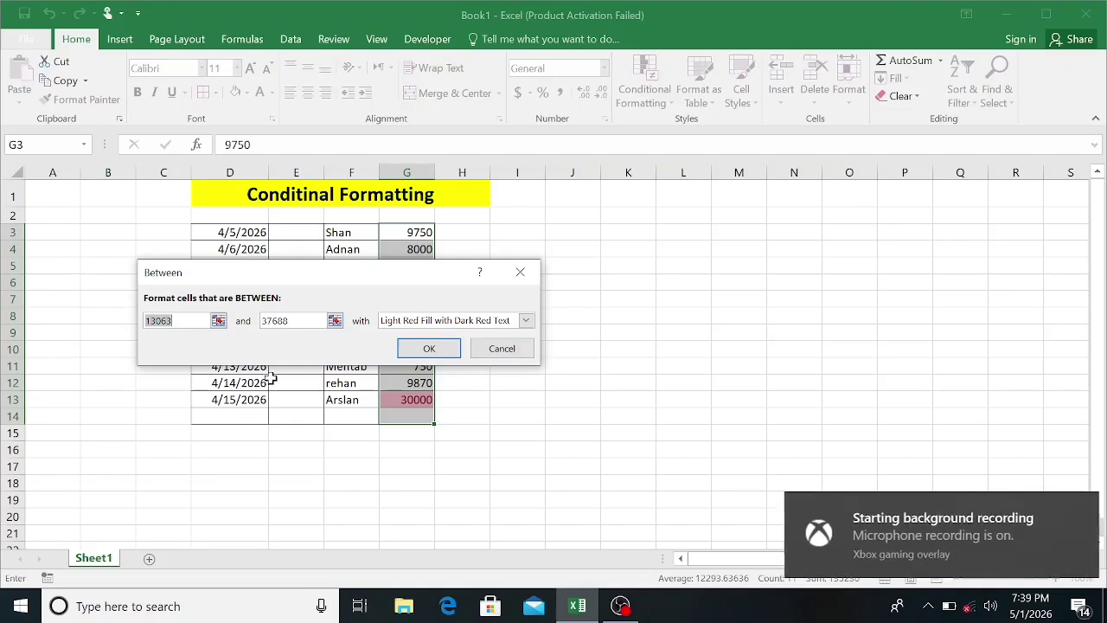
left_click(173, 321)
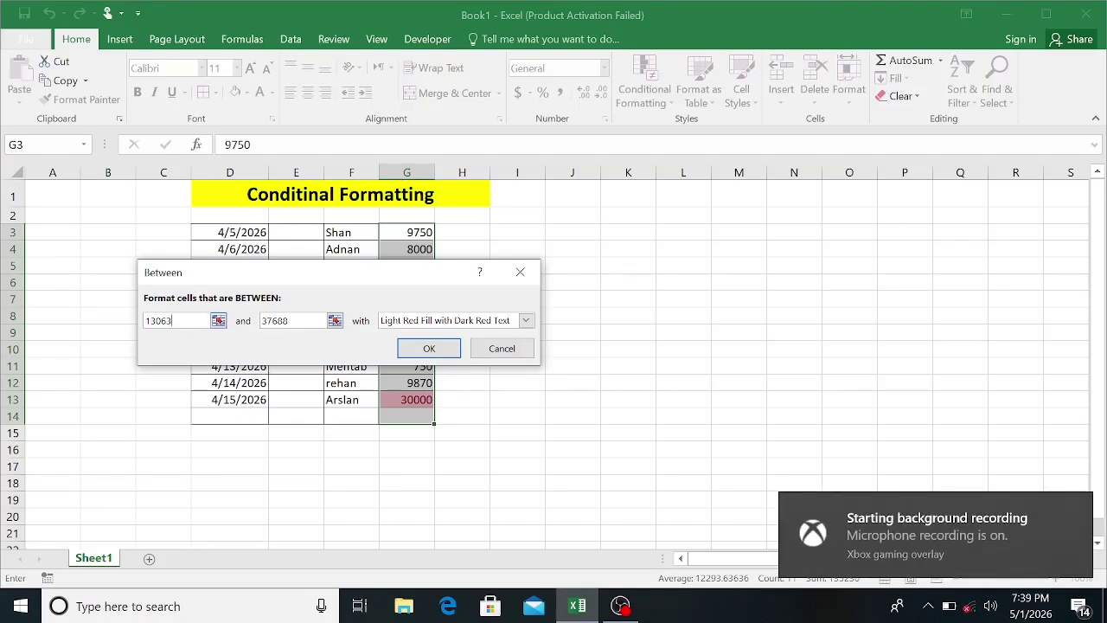
key("BackSpace")
key("BackSpace")
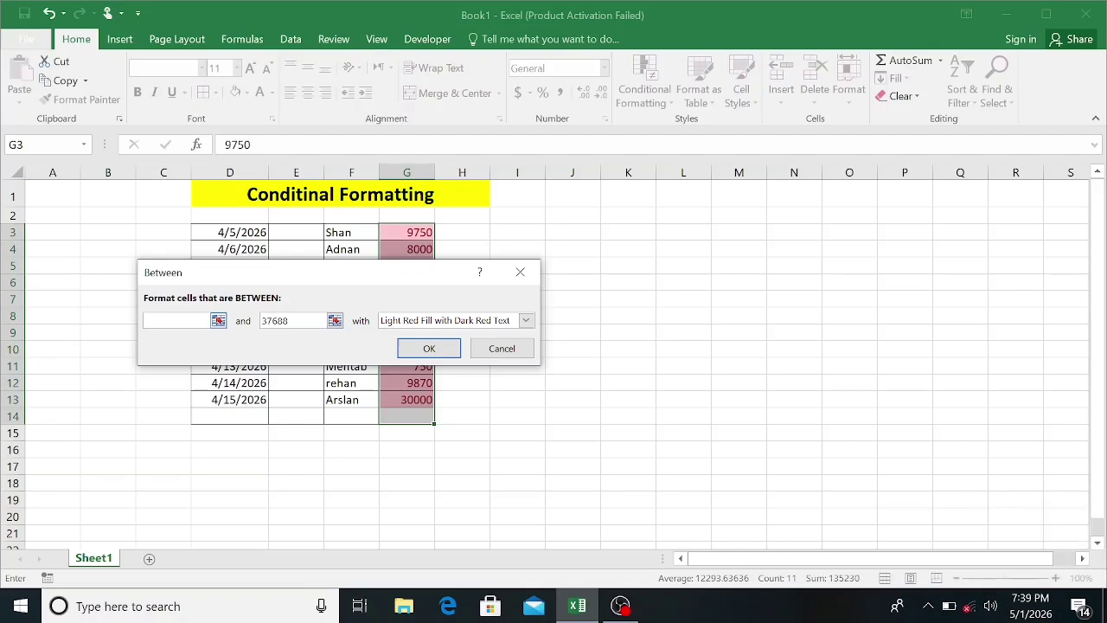
type("5000")
left_click(441, 351)
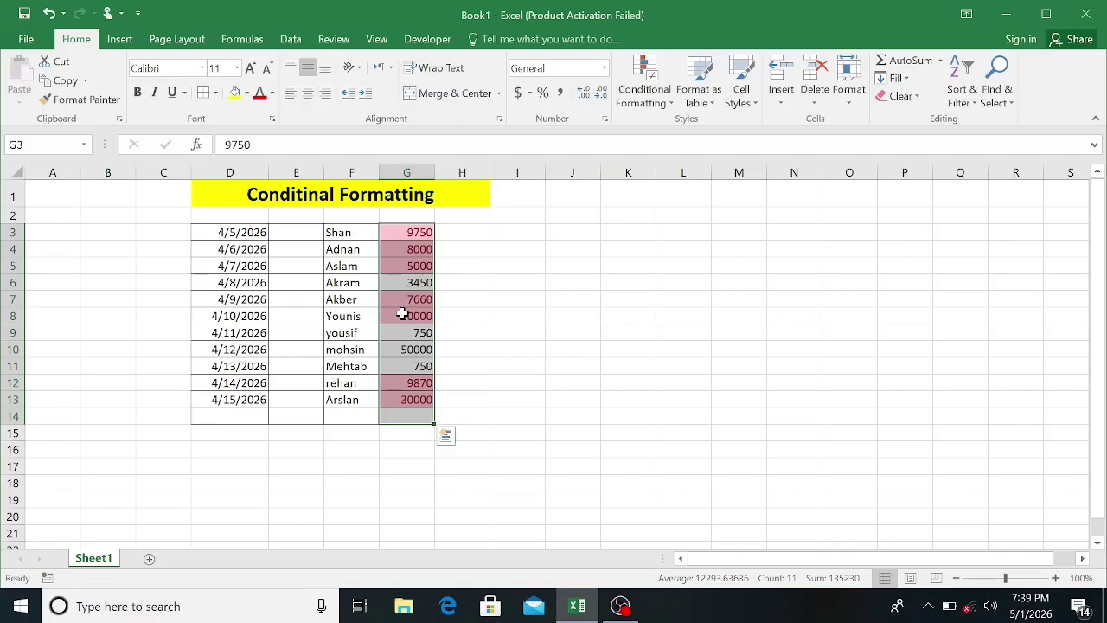
left_click(48, 19)
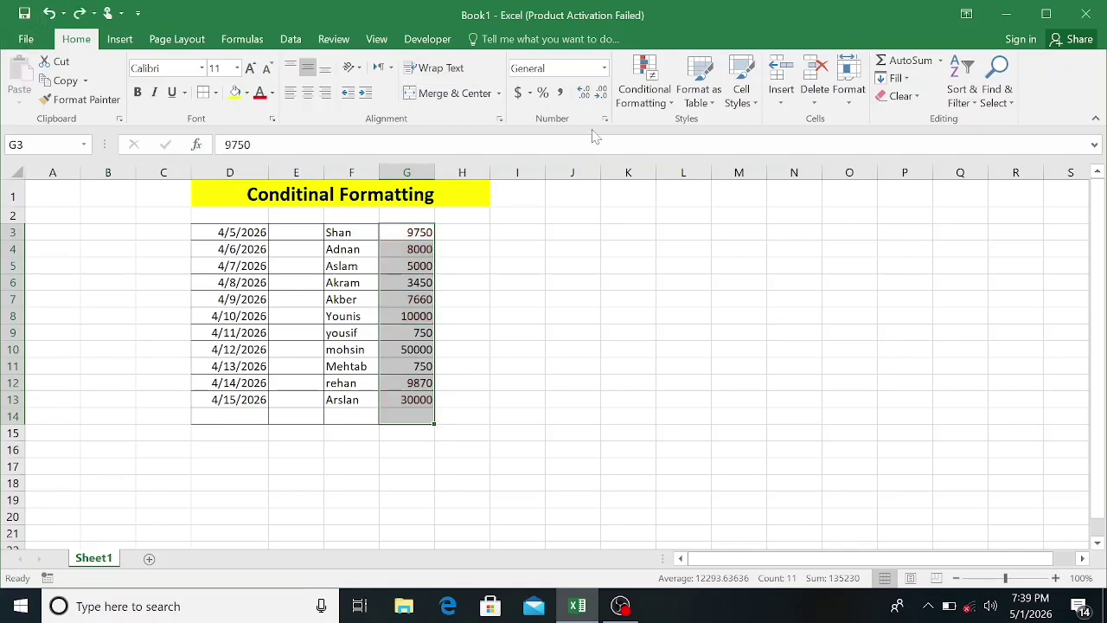
Highlight values equal to 750 in G3:G14 with Light Red Fill with Dark Red Text, and undo the rule.
left_click(667, 97)
mouse_move(705, 138)
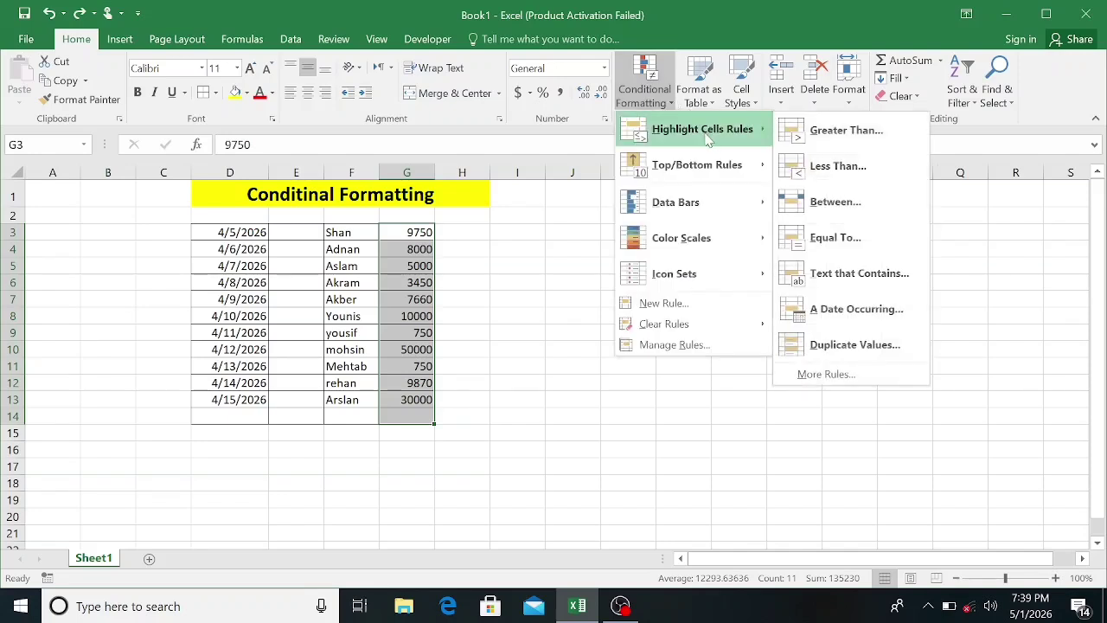
left_click(825, 249)
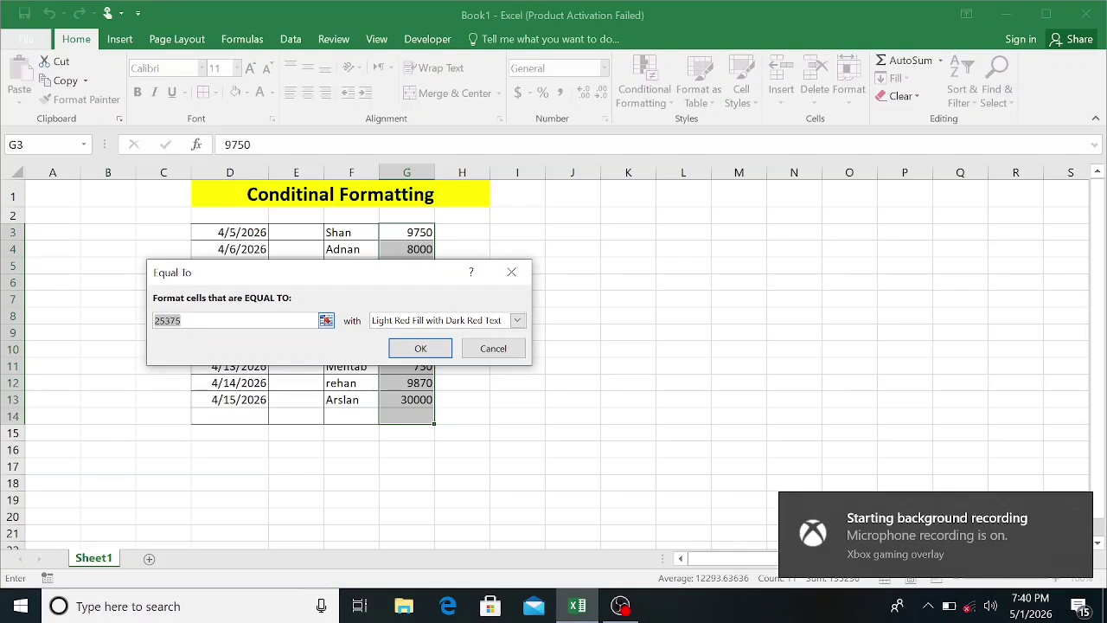
key("BackSpace")
key("BackSpace")
key("BackSpace")
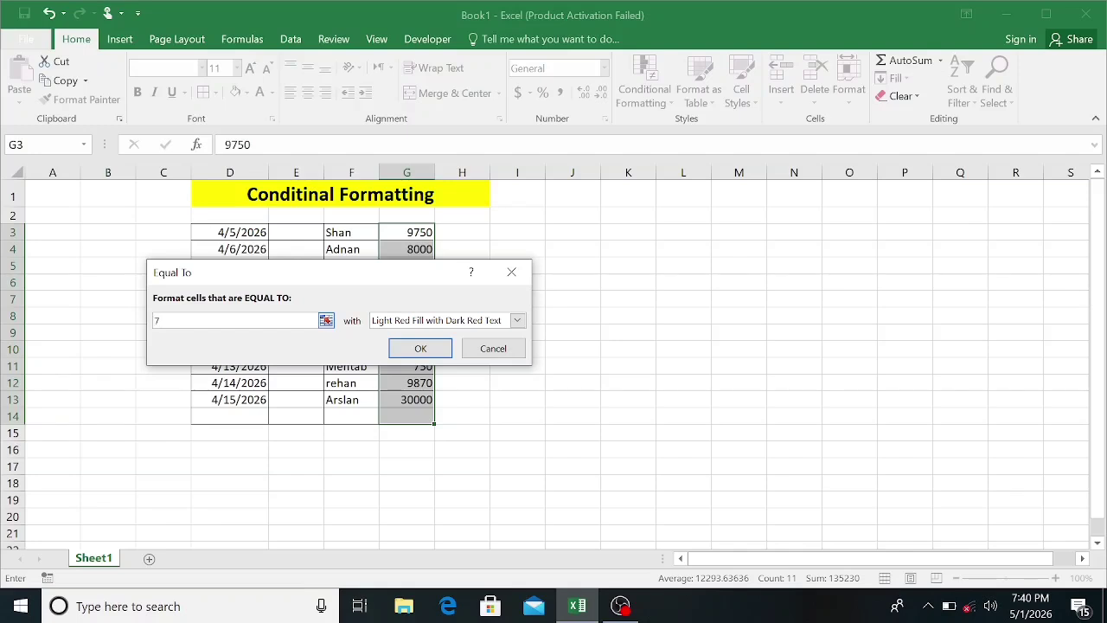
type("750")
left_click(419, 347)
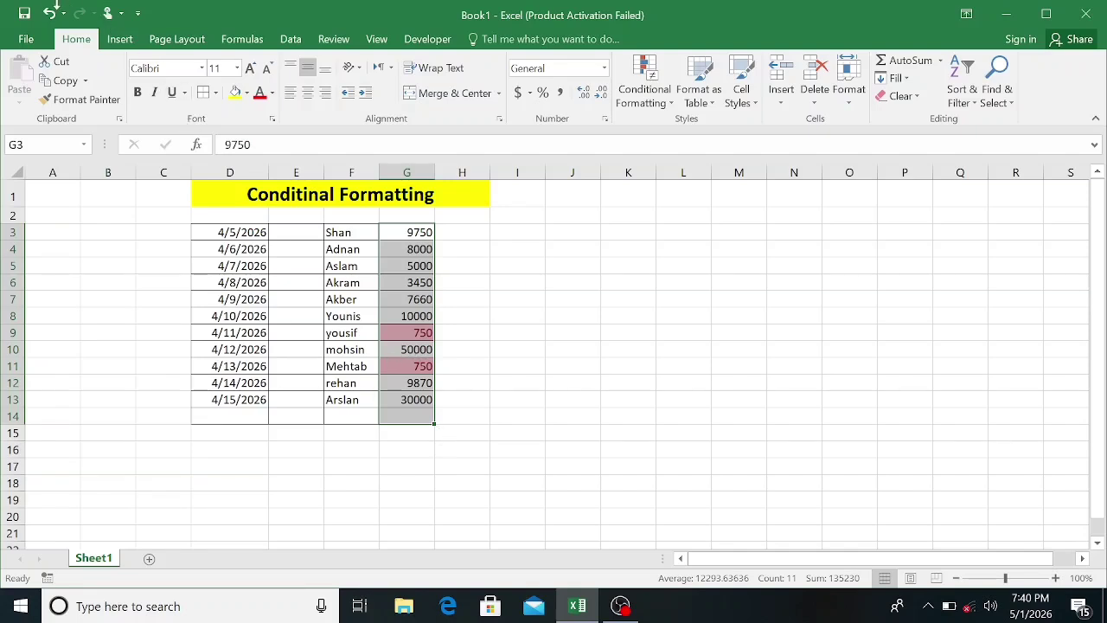
left_click(50, 12)
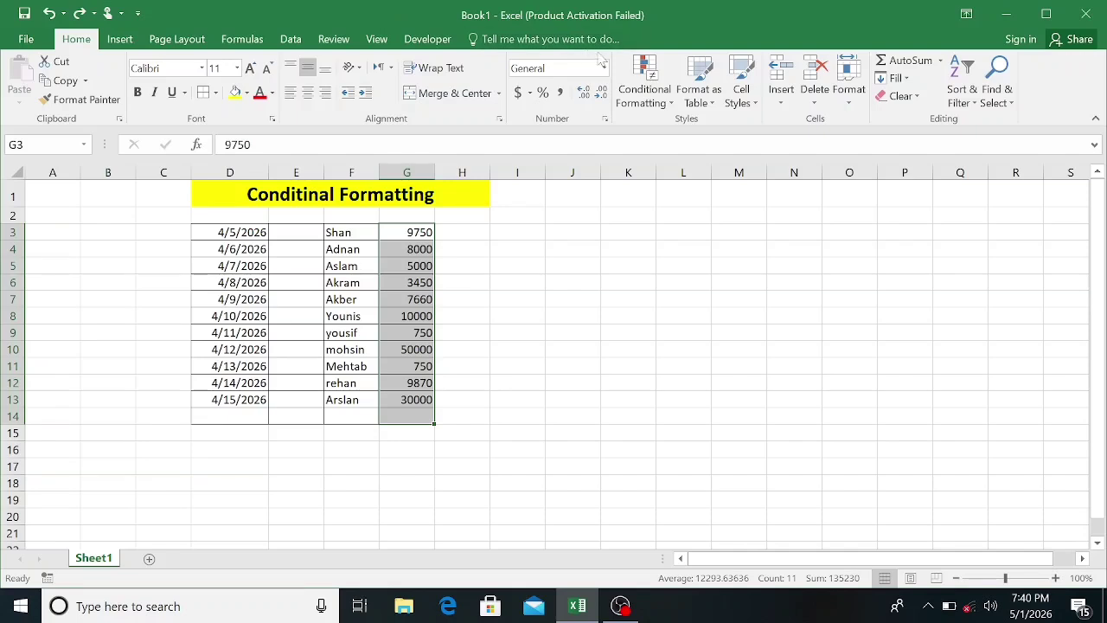
left_click(671, 96)
mouse_move(728, 185)
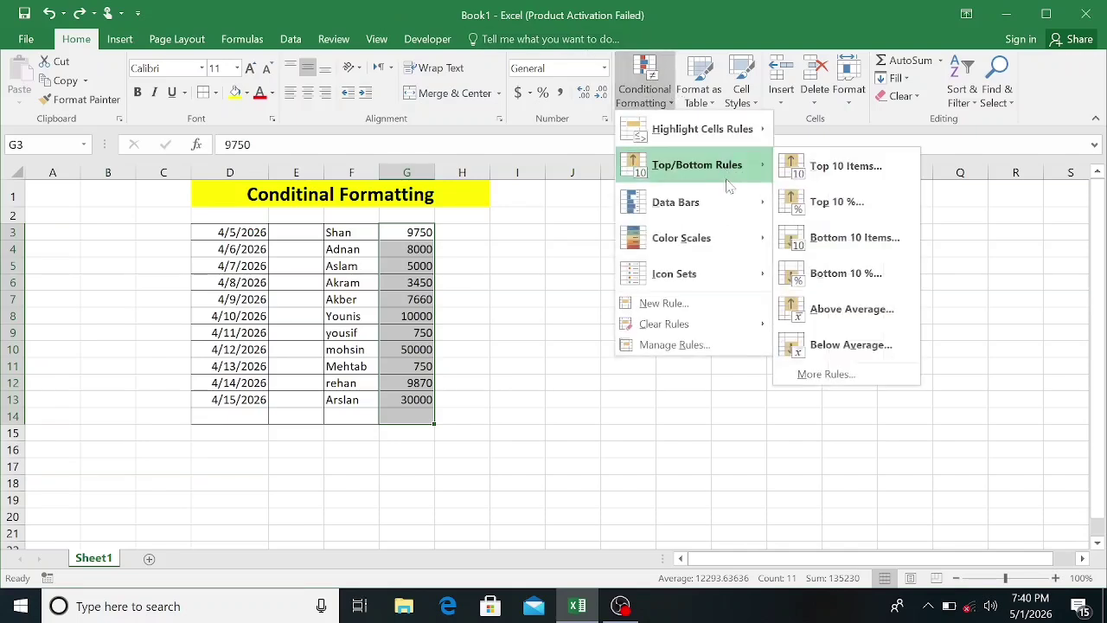
mouse_move(716, 137)
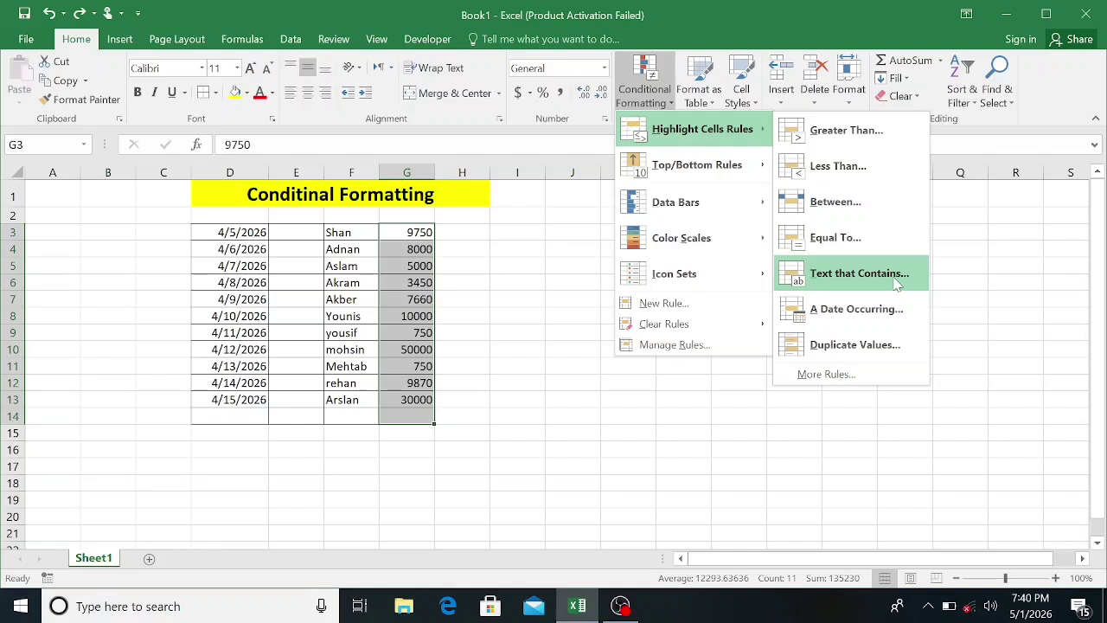
left_click(696, 436)
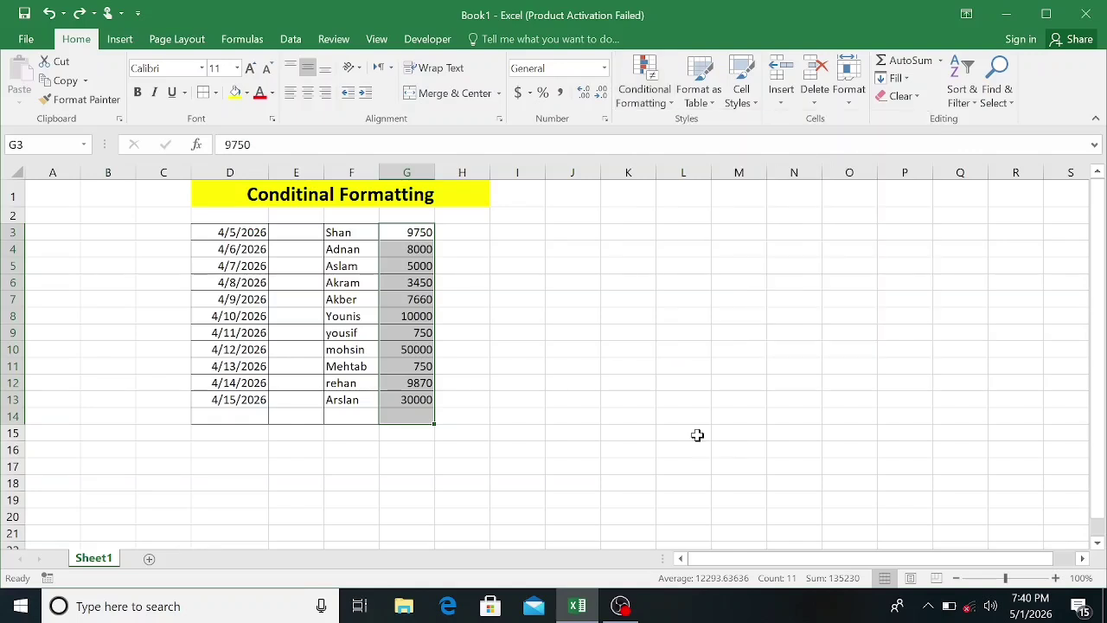
Highlight cells in F3:F14 containing the name from F12 with Light Red Fill with Dark Red Text, and undo the rule.
left_click(452, 320)
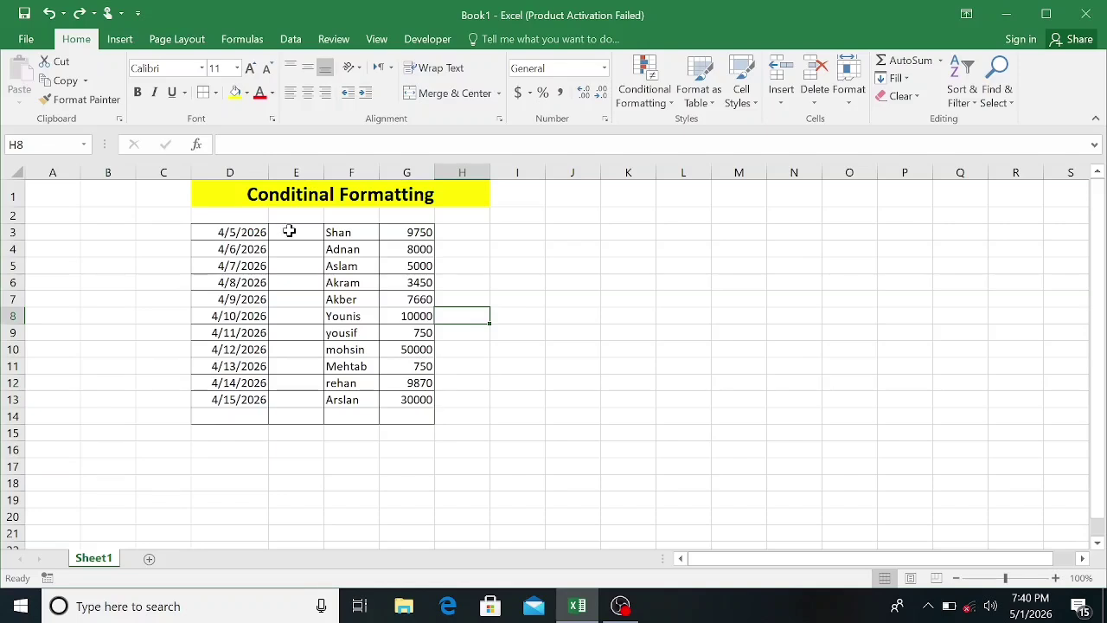
left_click(338, 232)
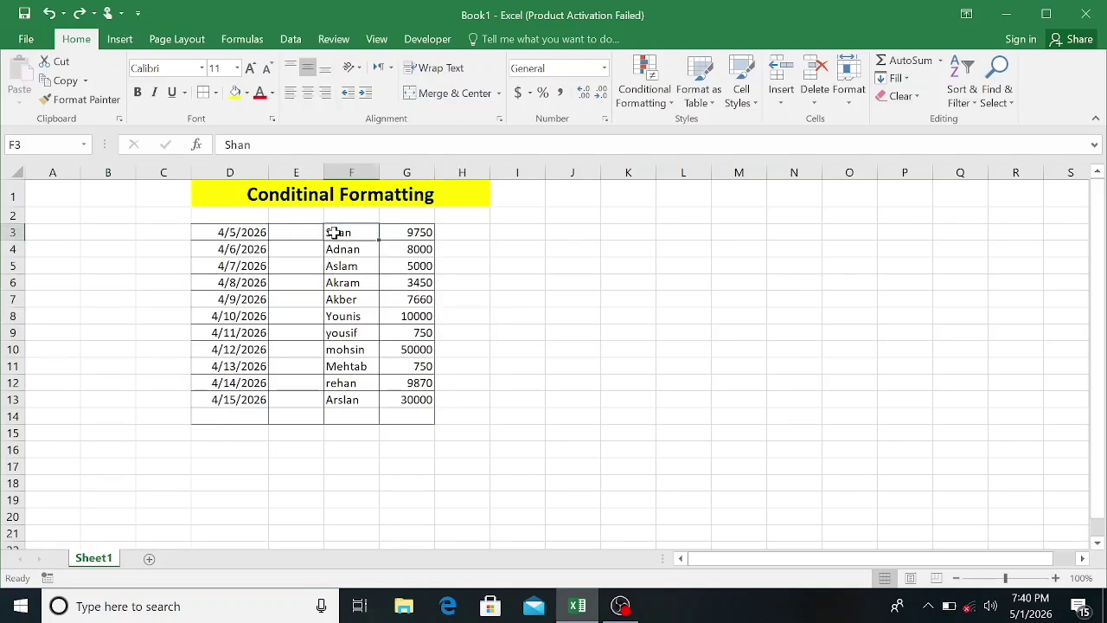
mouse_move(337, 233)
left_mouse_down()
mouse_move(360, 296)
mouse_move(368, 420)
left_mouse_up()
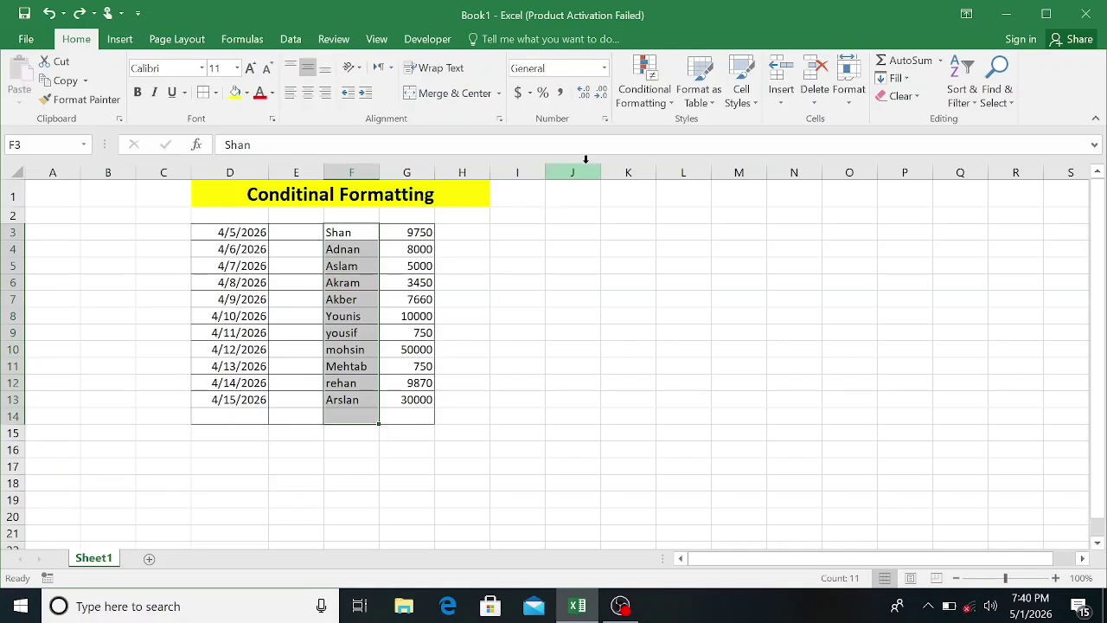
left_click(659, 102)
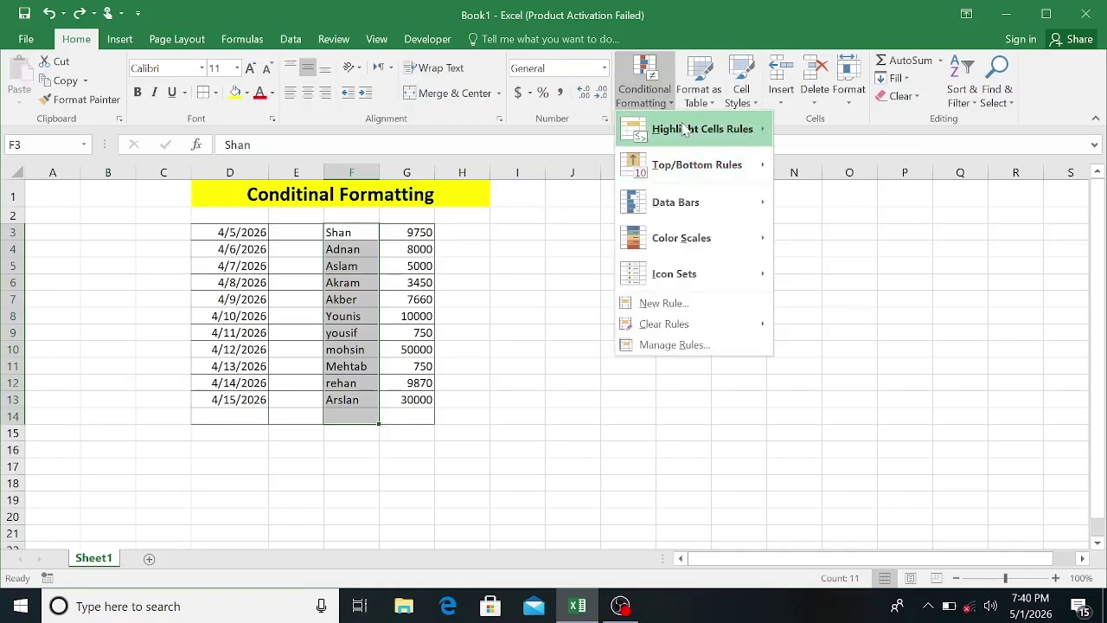
mouse_move(674, 128)
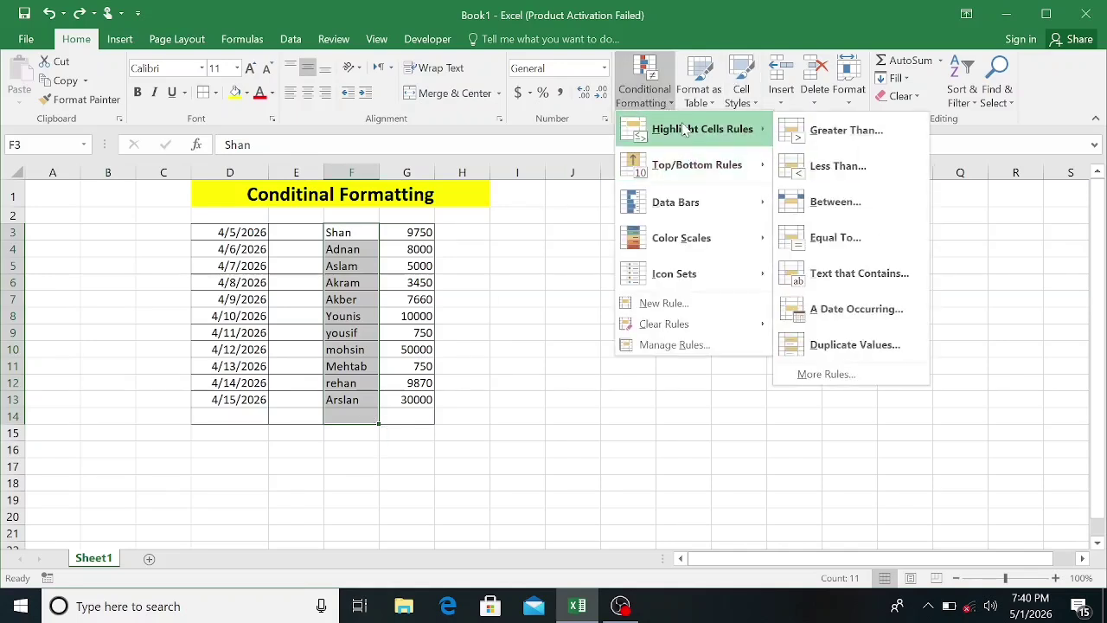
left_click(862, 274)
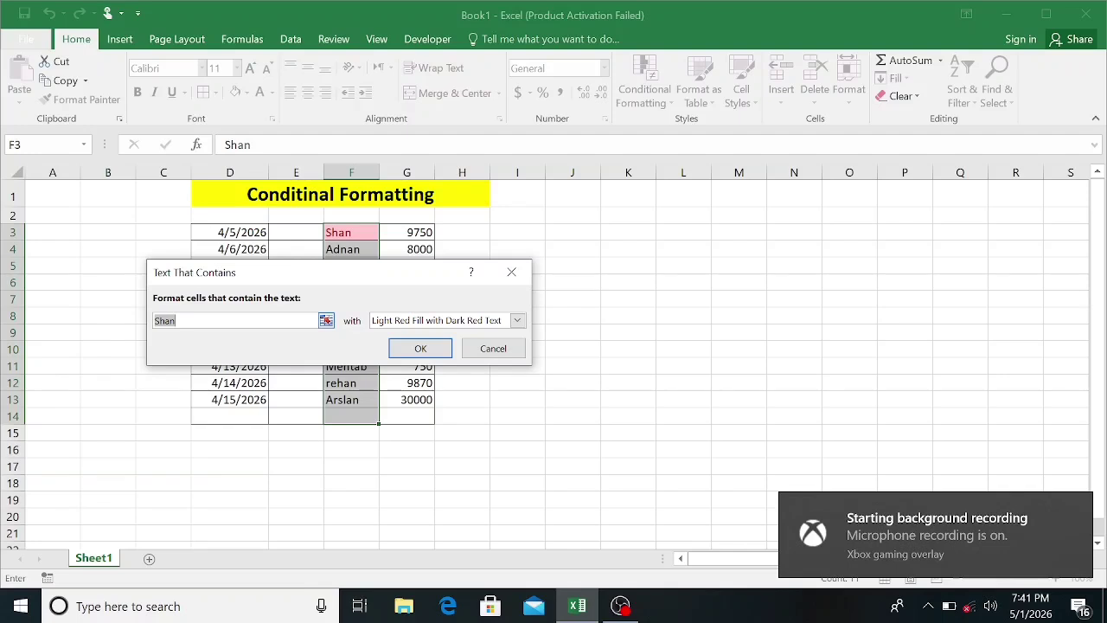
left_click(179, 321)
key("BackSpace")
key("BackSpace")
key("BackSpace")
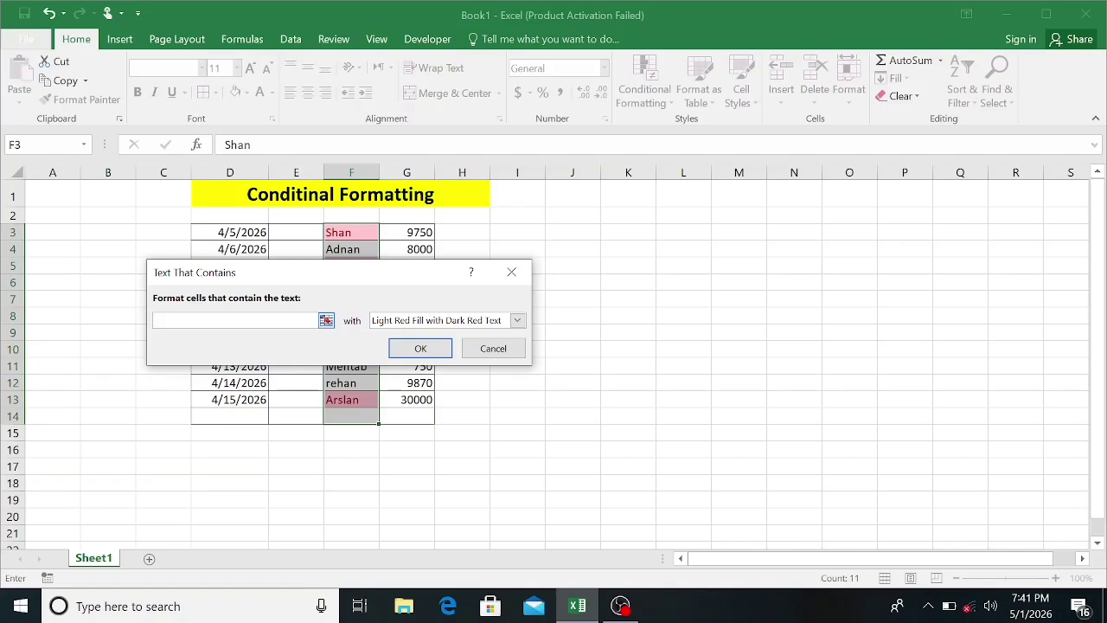
type("Rehan")
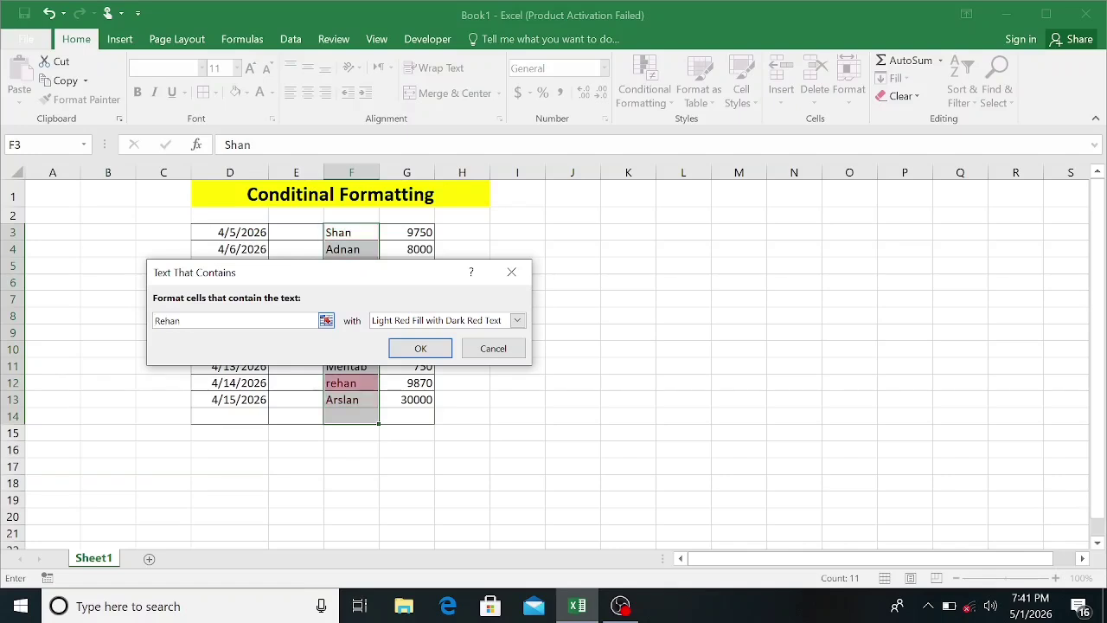
left_click(416, 344)
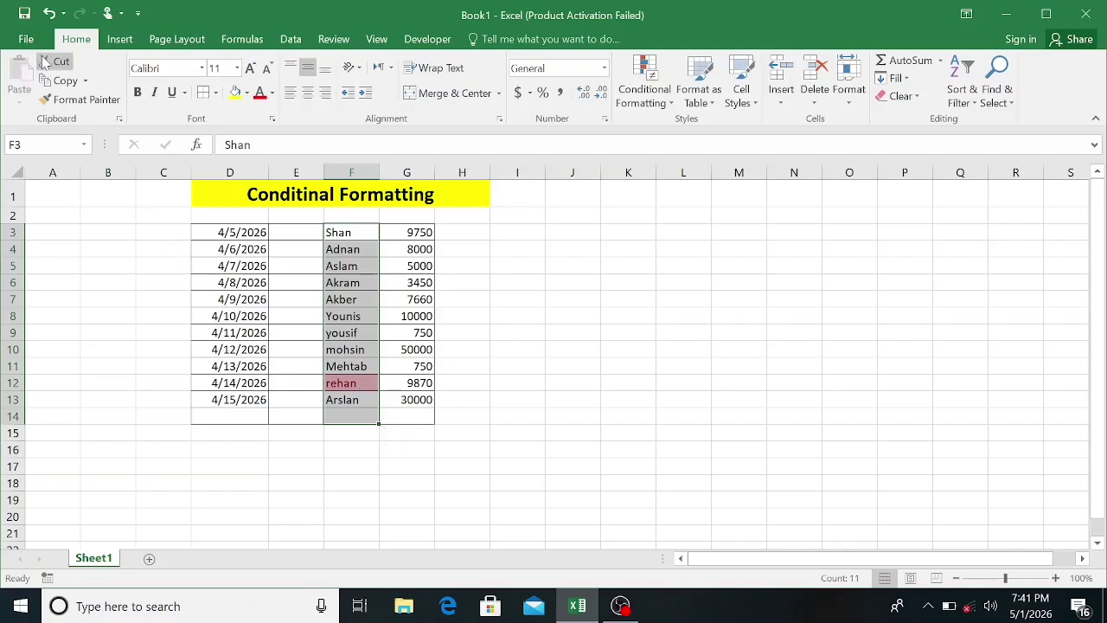
left_click(49, 13)
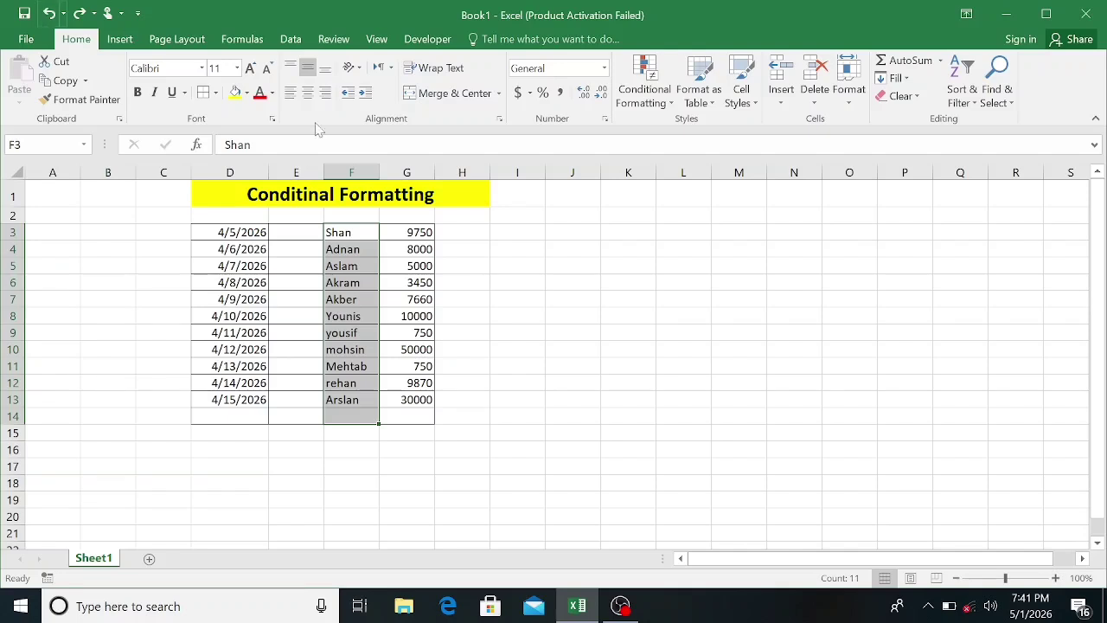
left_click(462, 294)
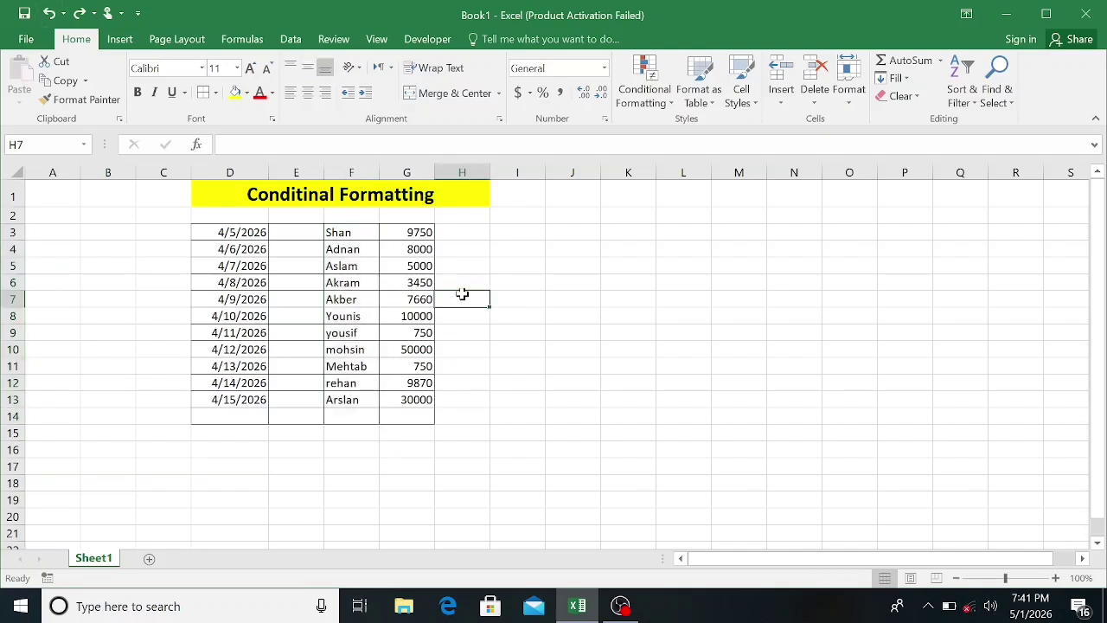
left_click(644, 95)
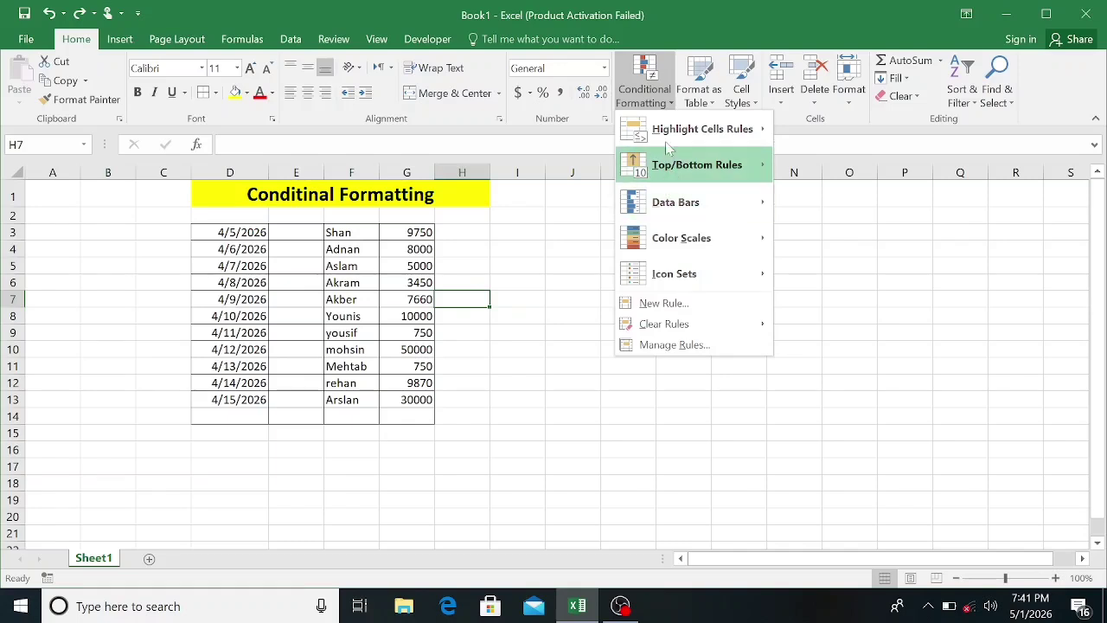
mouse_move(682, 130)
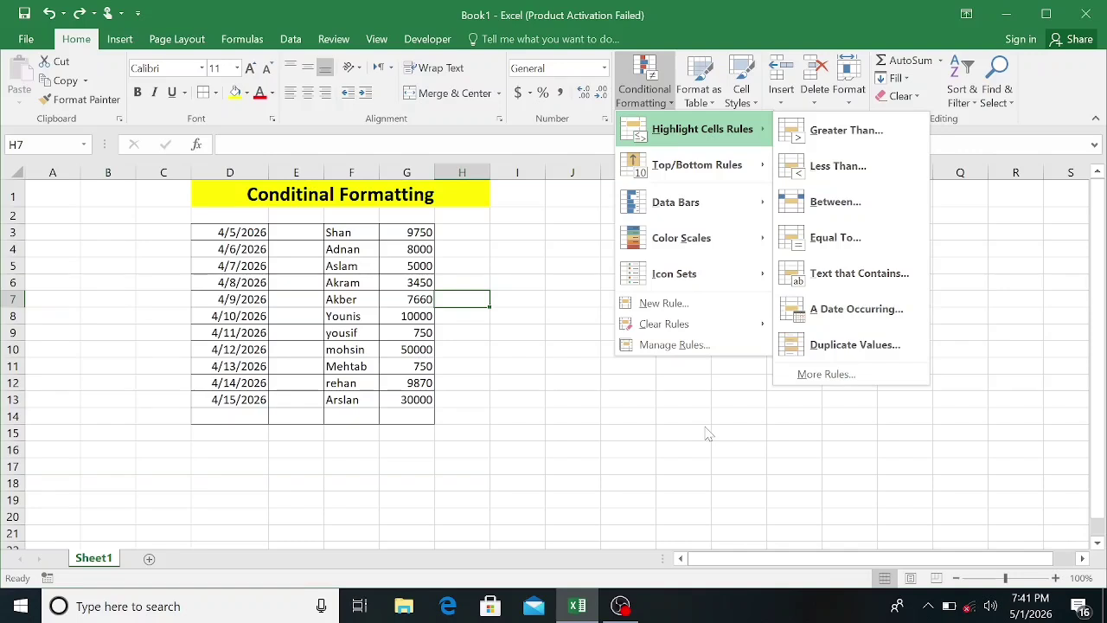
left_click(708, 432)
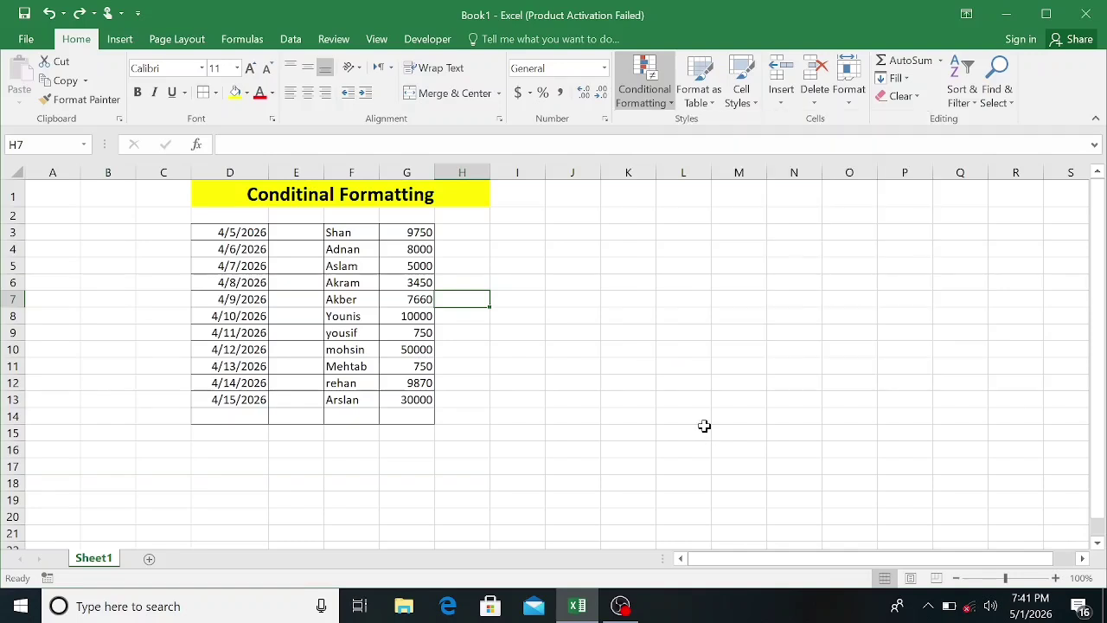
Apply an A Date Occurring rule for Yesterday to D3:D14 with Light Red Fill with Dark Red Text.
left_click(212, 231)
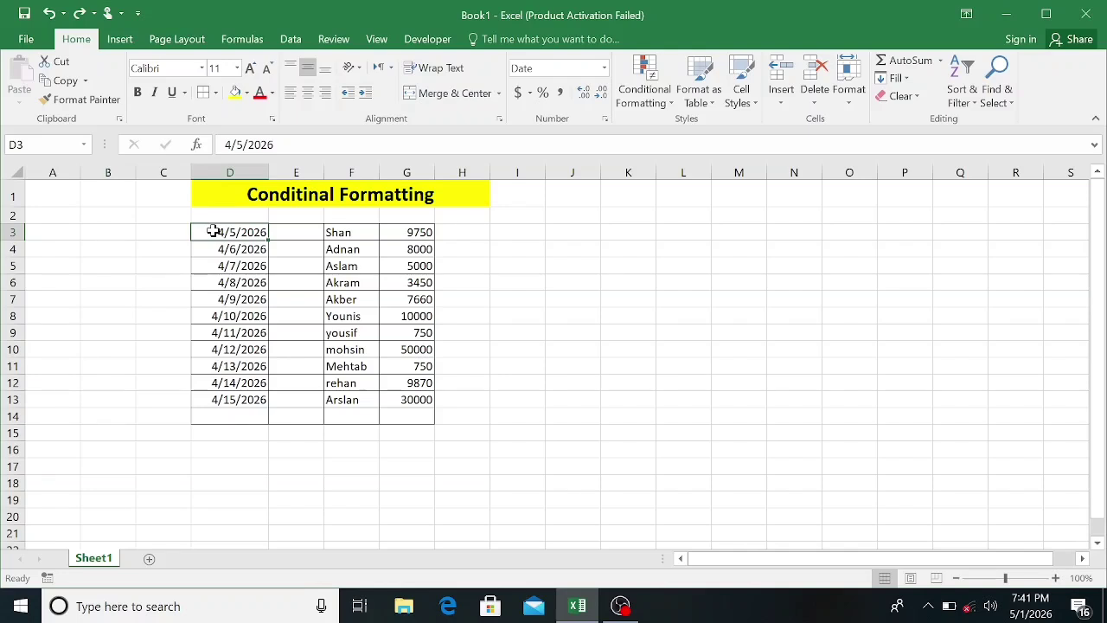
left_click_drag(213, 231, 206, 407)
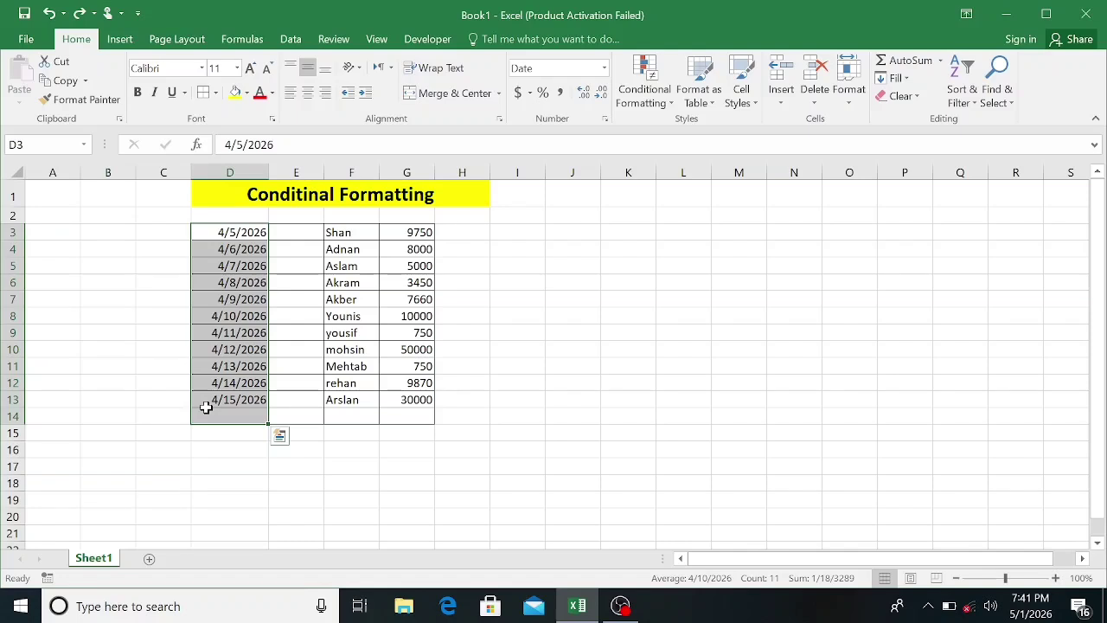
left_click(671, 101)
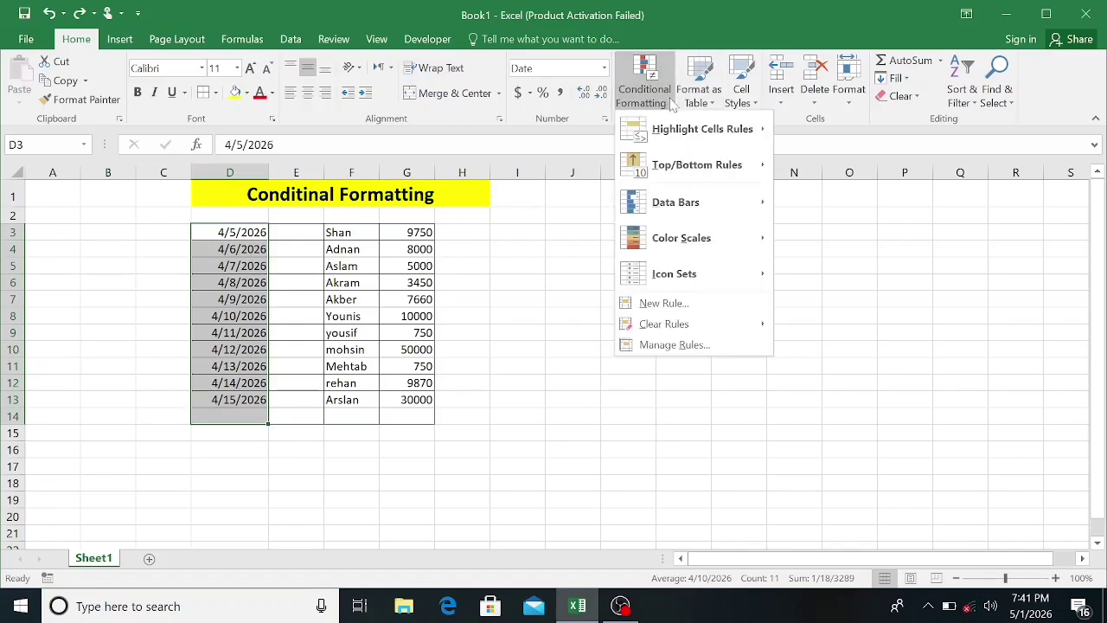
mouse_move(721, 141)
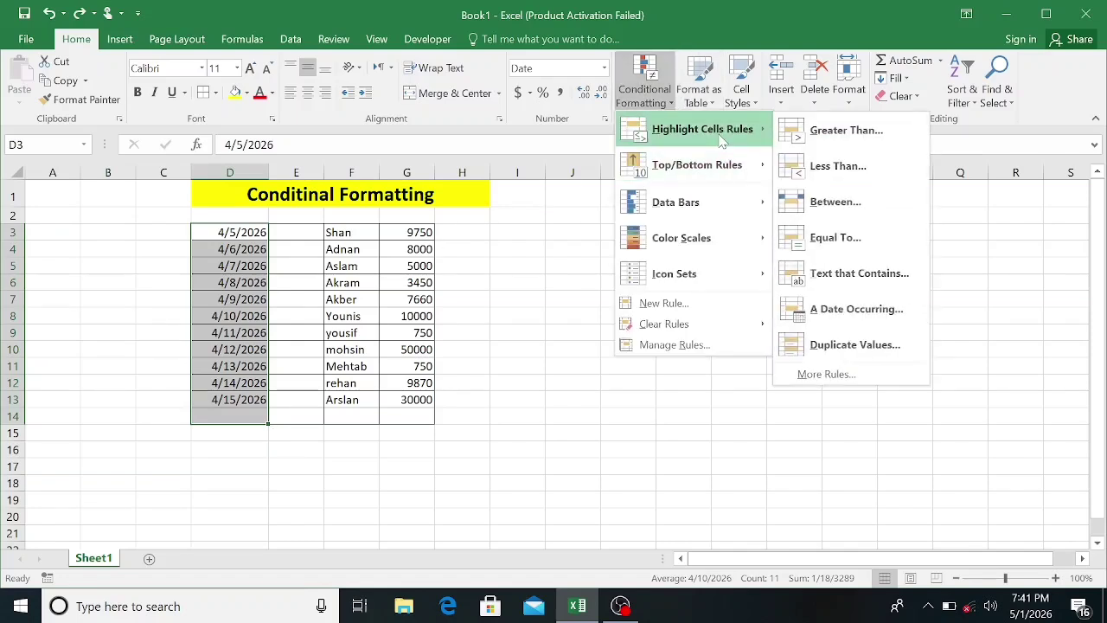
left_click(834, 325)
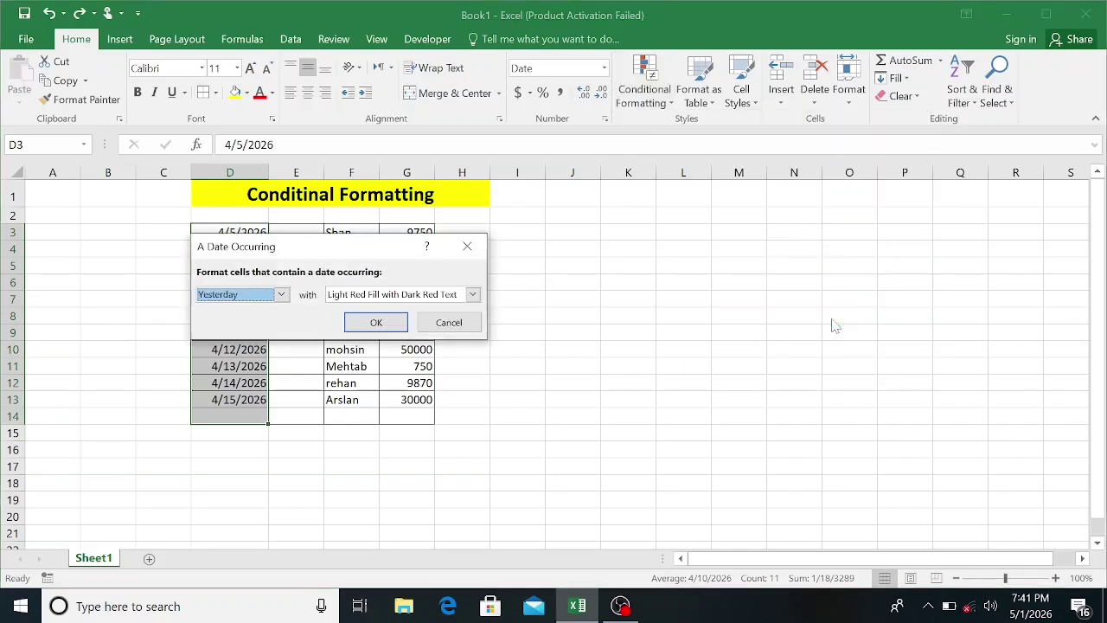
left_click(281, 295)
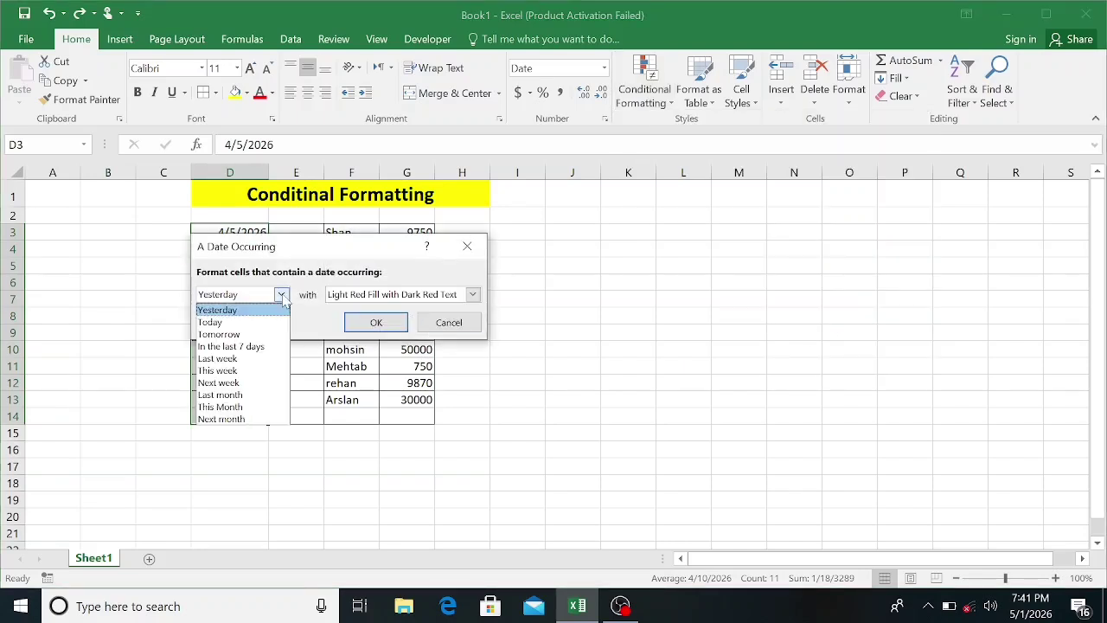
left_click(211, 327)
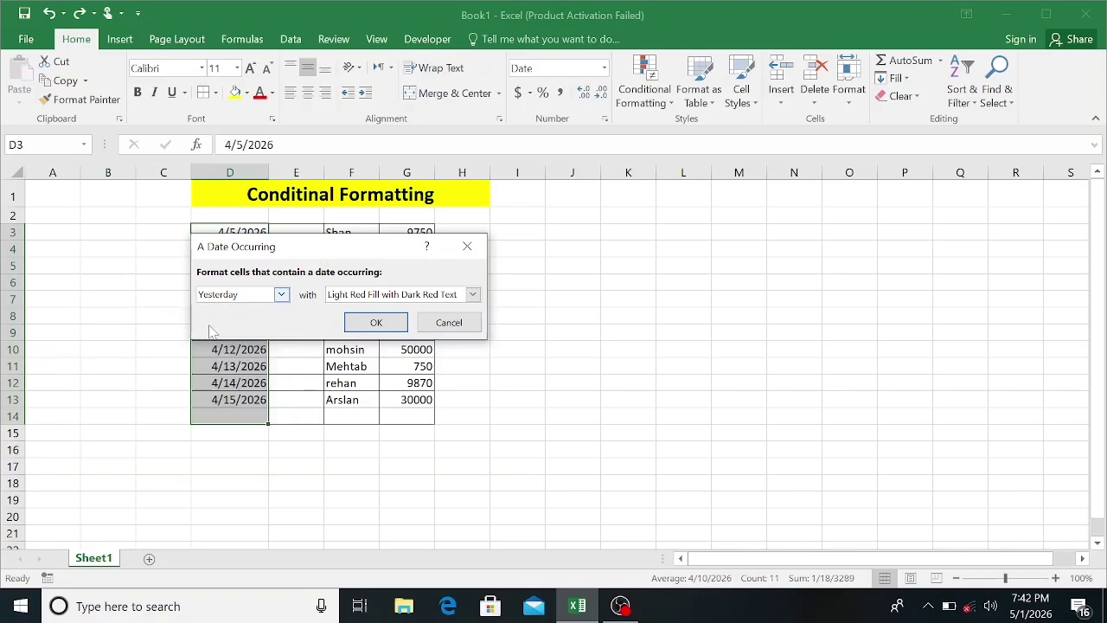
left_click(384, 324)
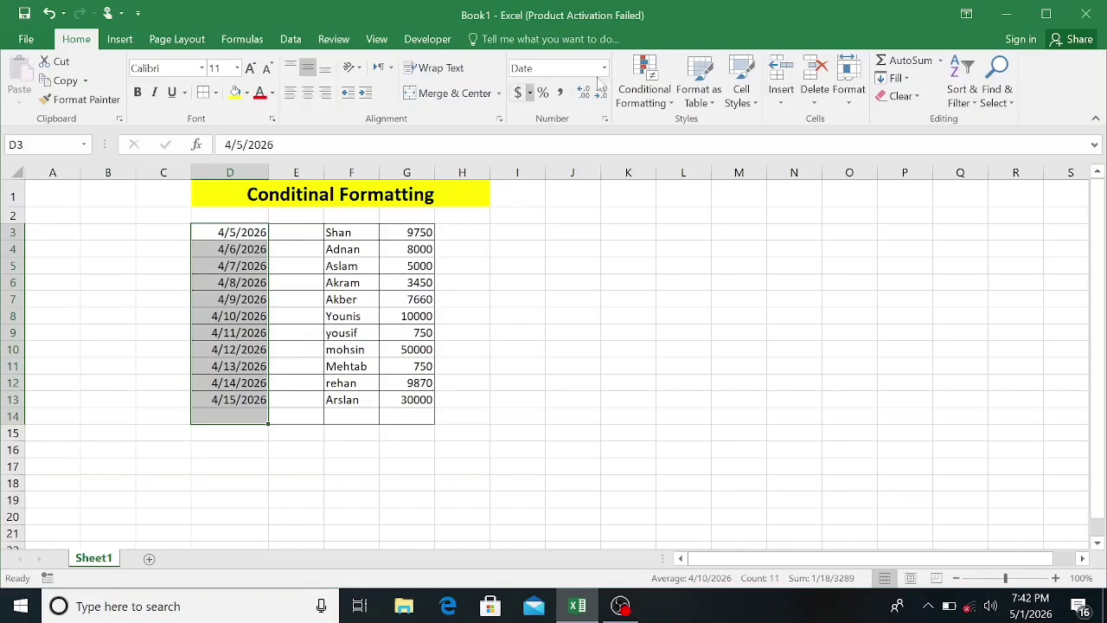
Apply an A Date Occurring rule for Today to D3:D14 with Yellow Fill with Dark Yellow Text, and undo the date rules.
left_click(667, 97)
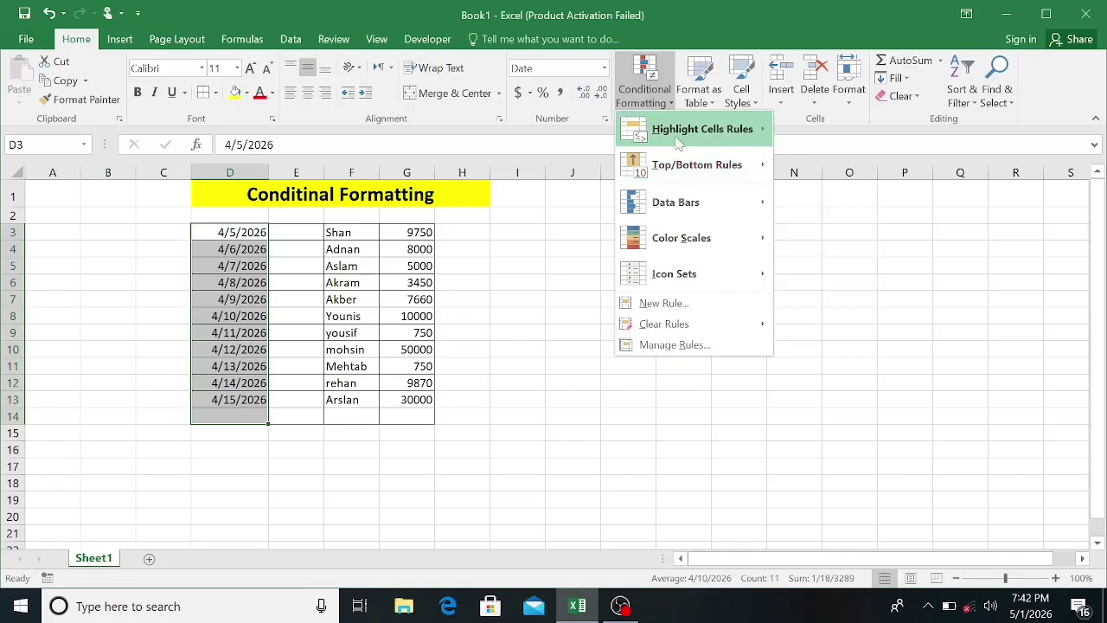
mouse_move(717, 129)
left_click(869, 308)
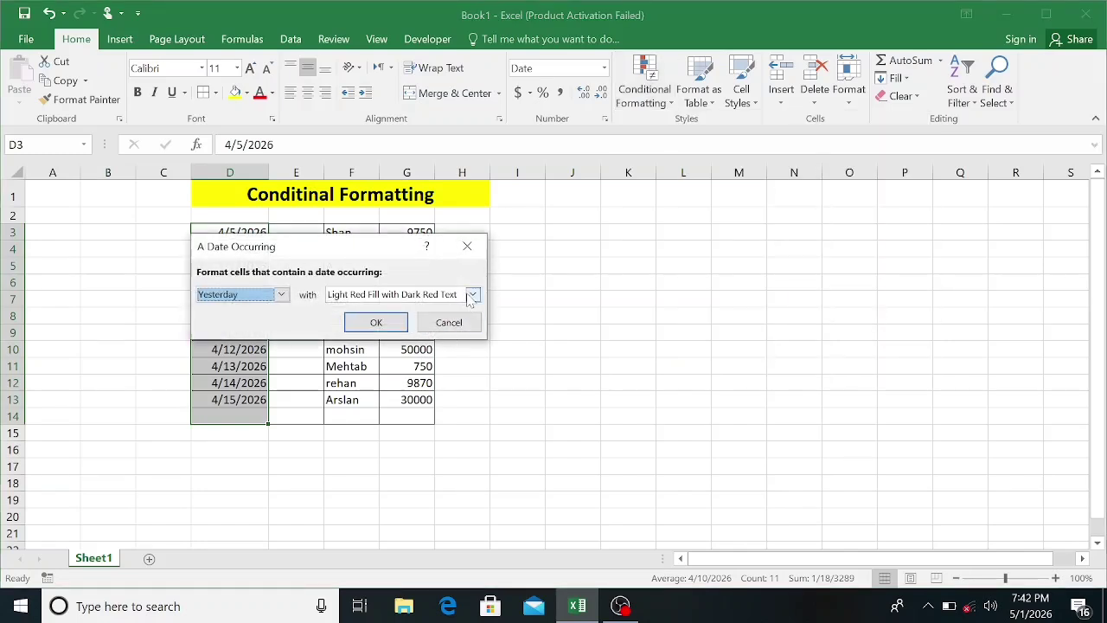
left_click(472, 295)
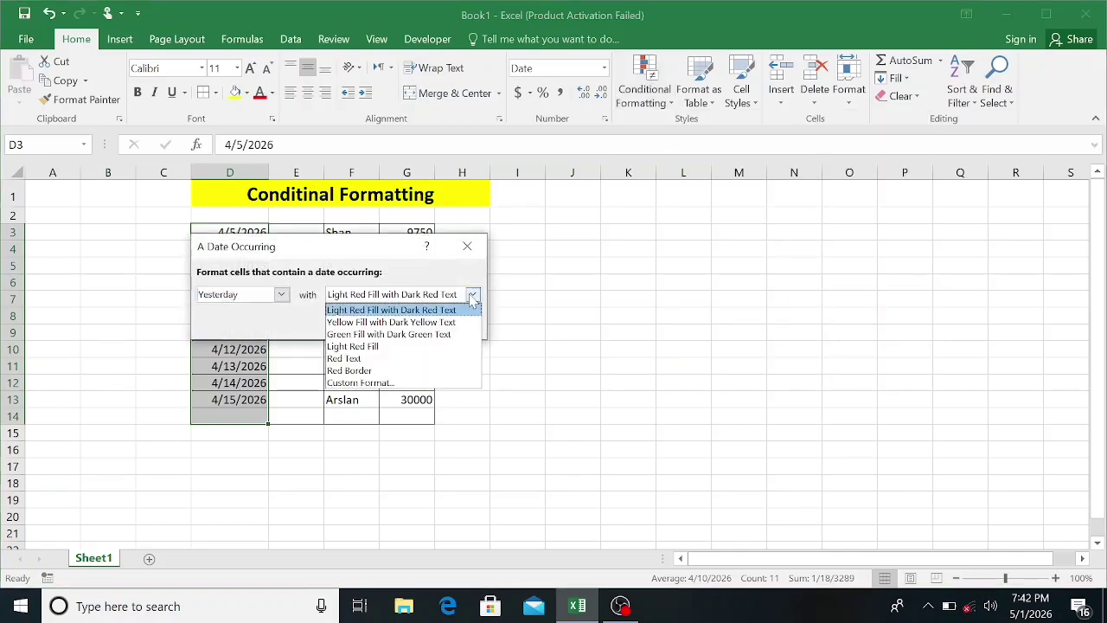
left_click(412, 323)
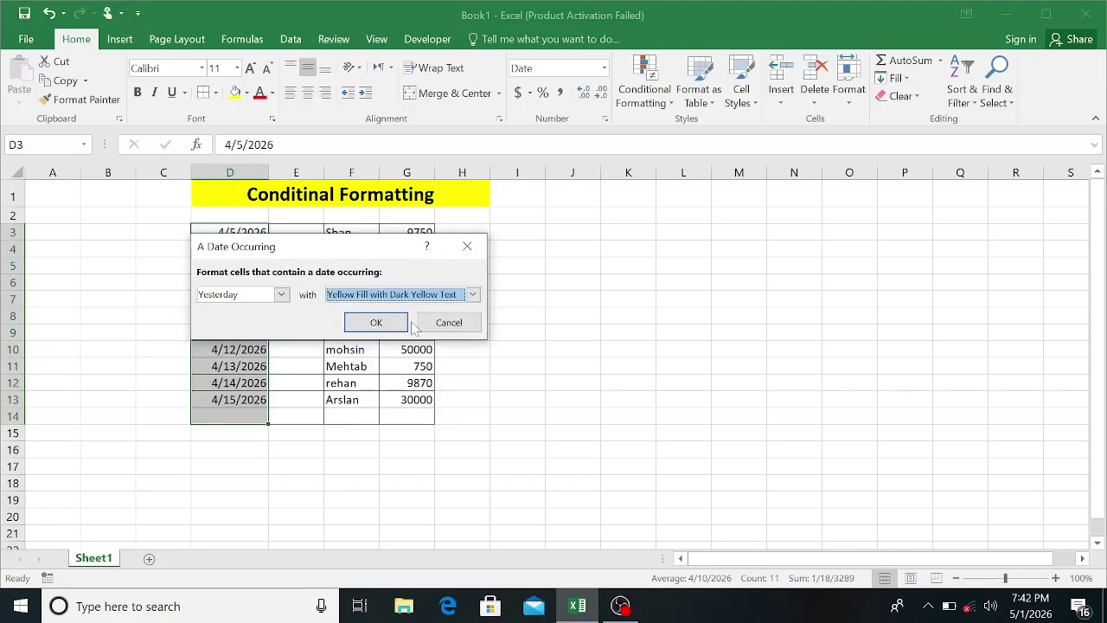
left_click(281, 295)
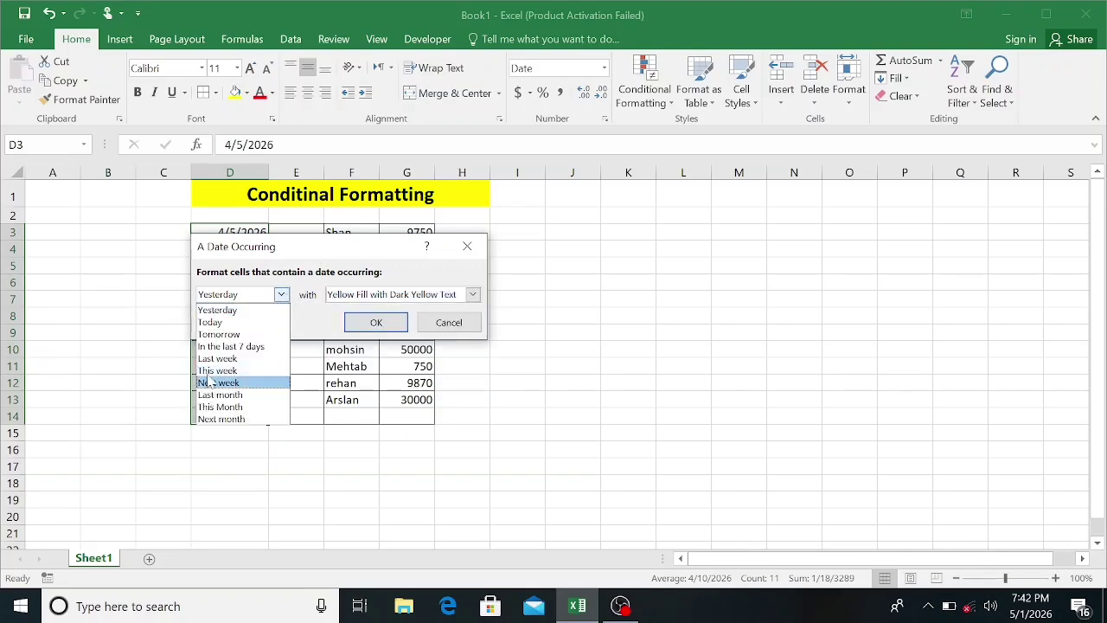
left_click(212, 323)
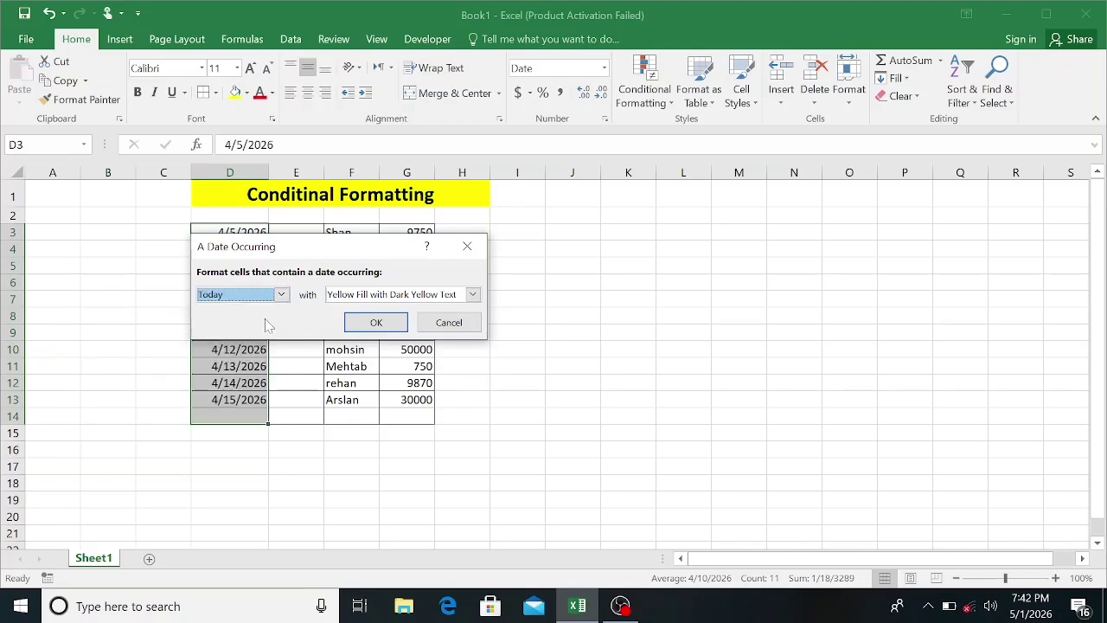
left_click(372, 322)
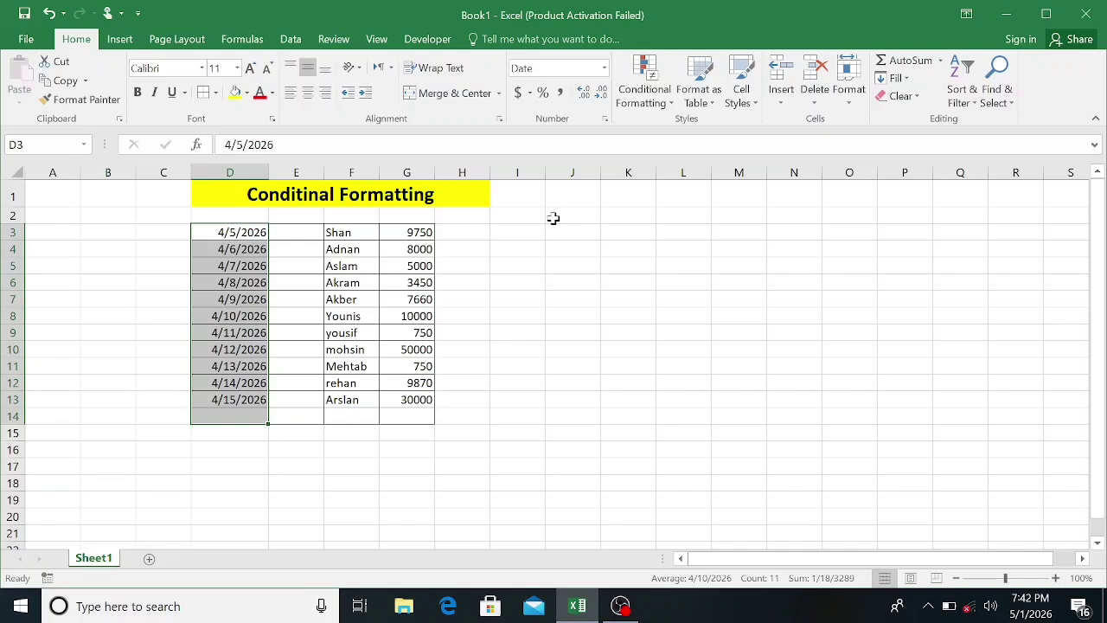
left_click(50, 13)
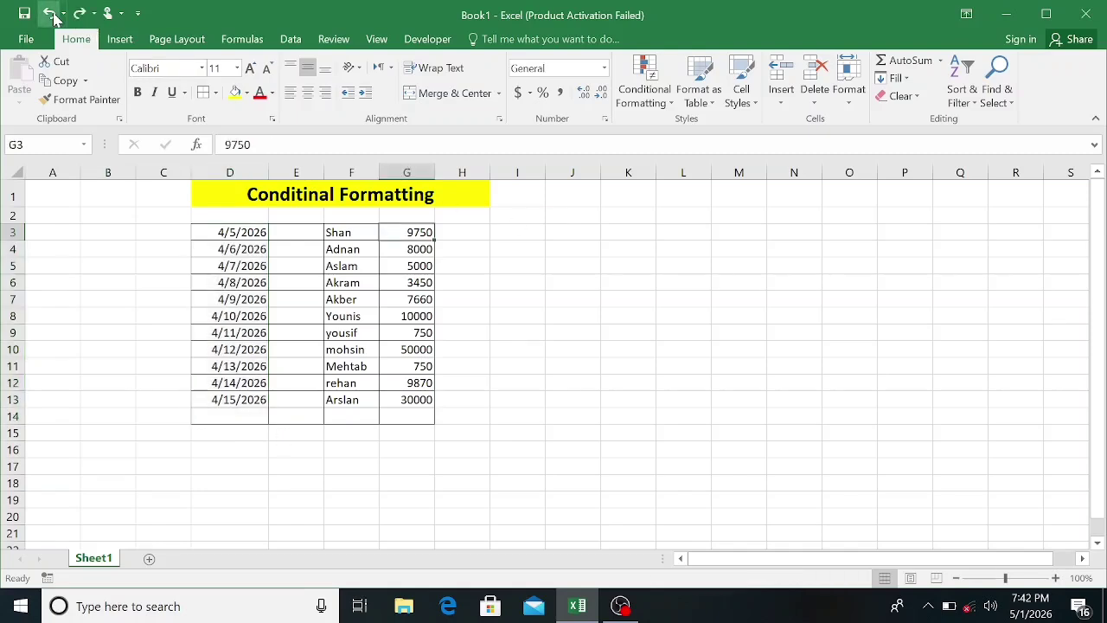
left_click(489, 229)
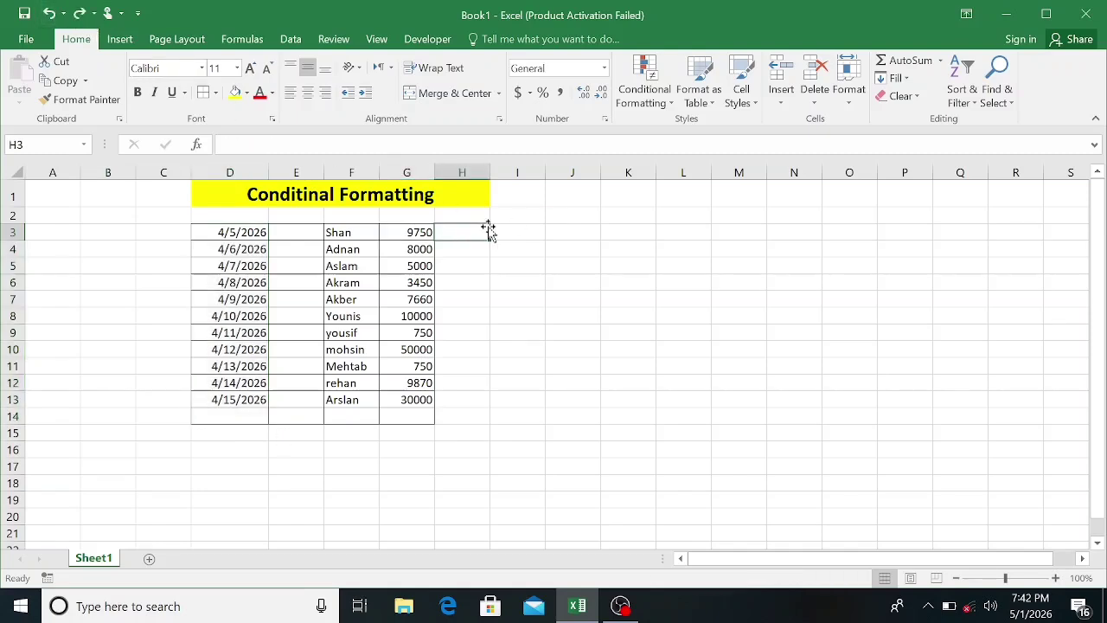
Apply a Duplicate Values rule for duplicates to cell H3 with Light Red Fill with Dark Red Text.
left_click(672, 93)
mouse_move(697, 137)
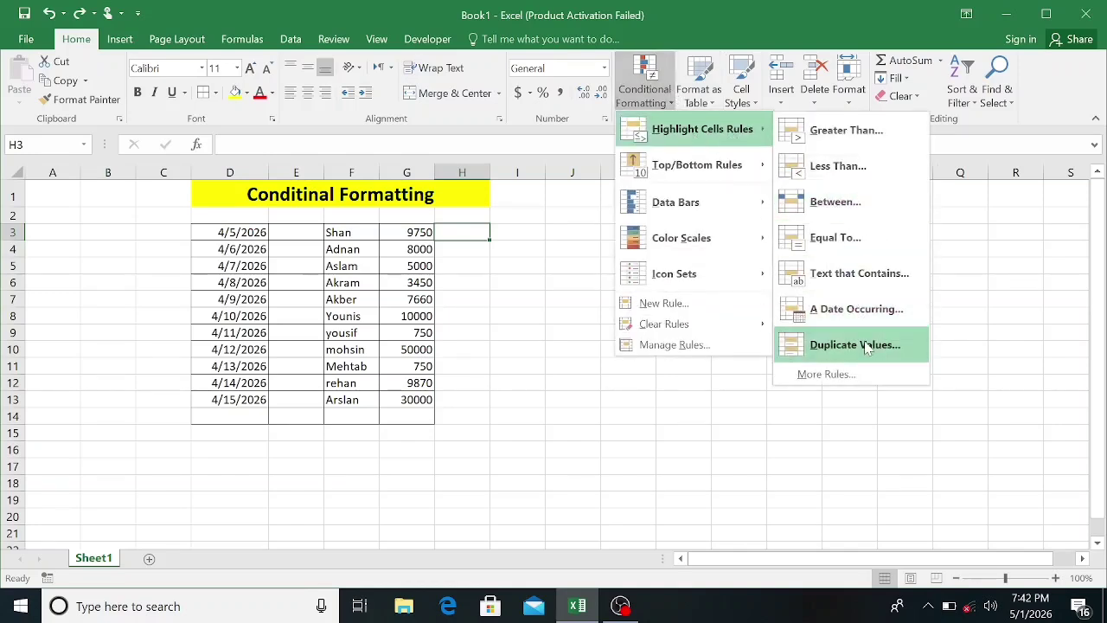
left_click(866, 345)
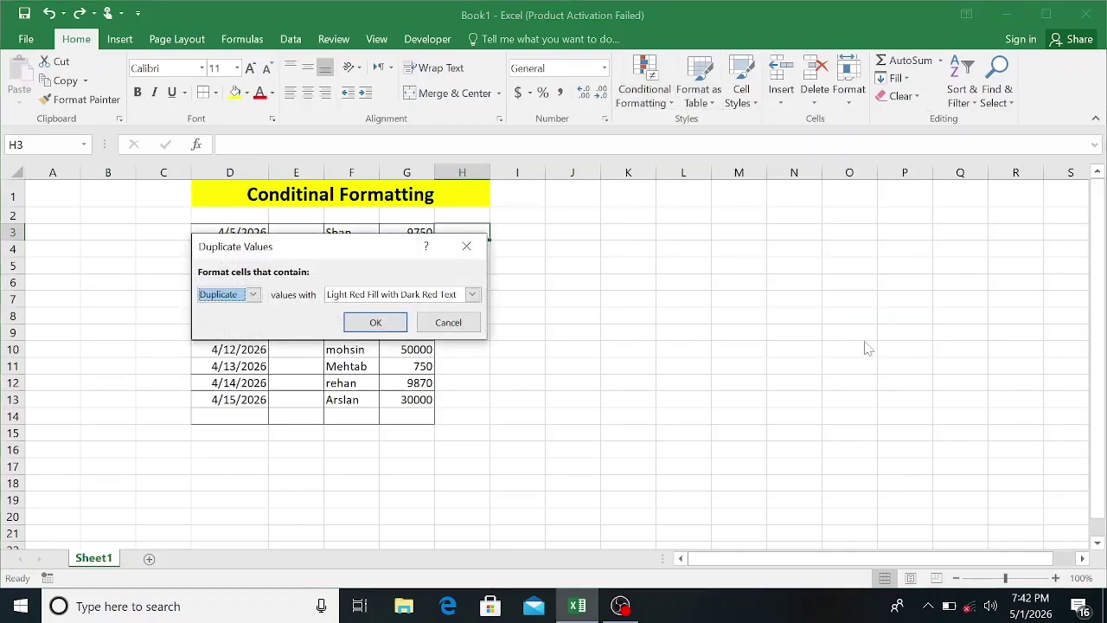
left_click(252, 295)
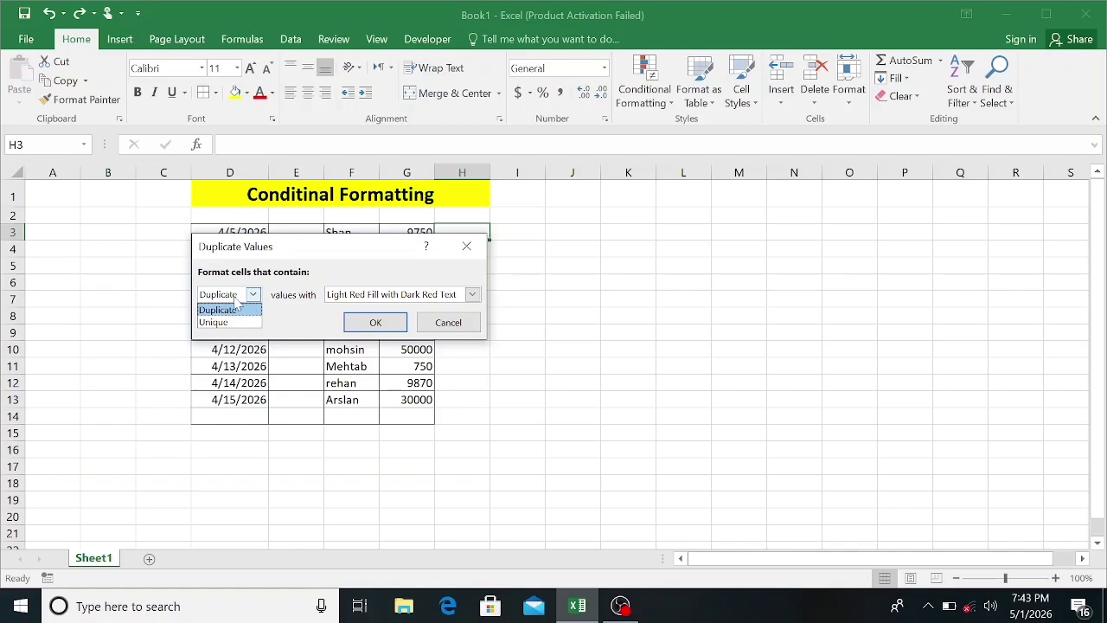
left_click(232, 296)
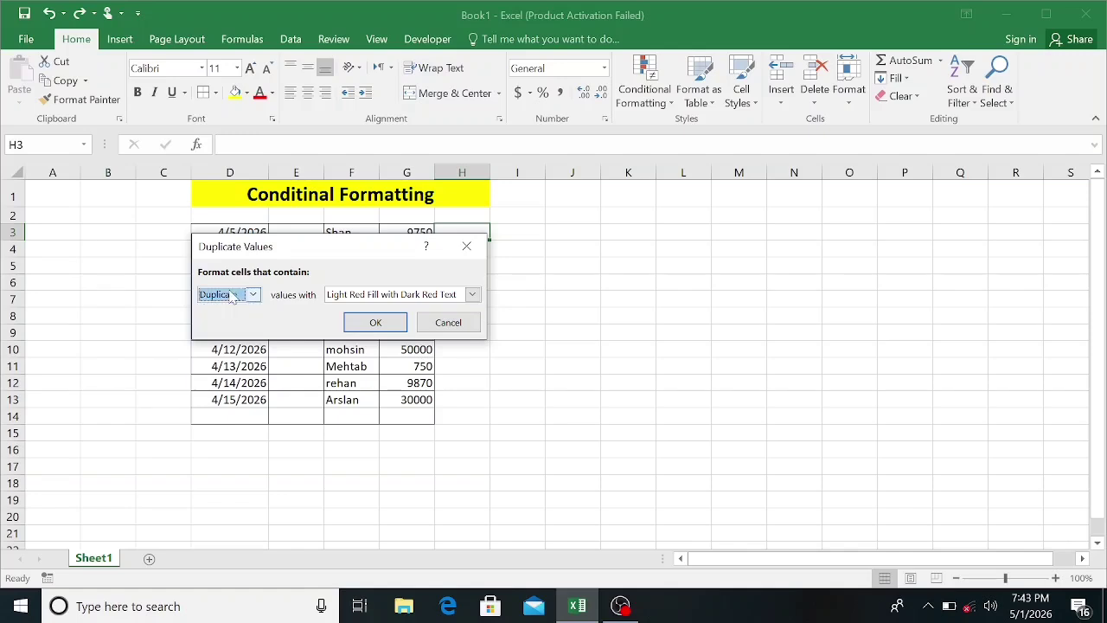
left_click(371, 322)
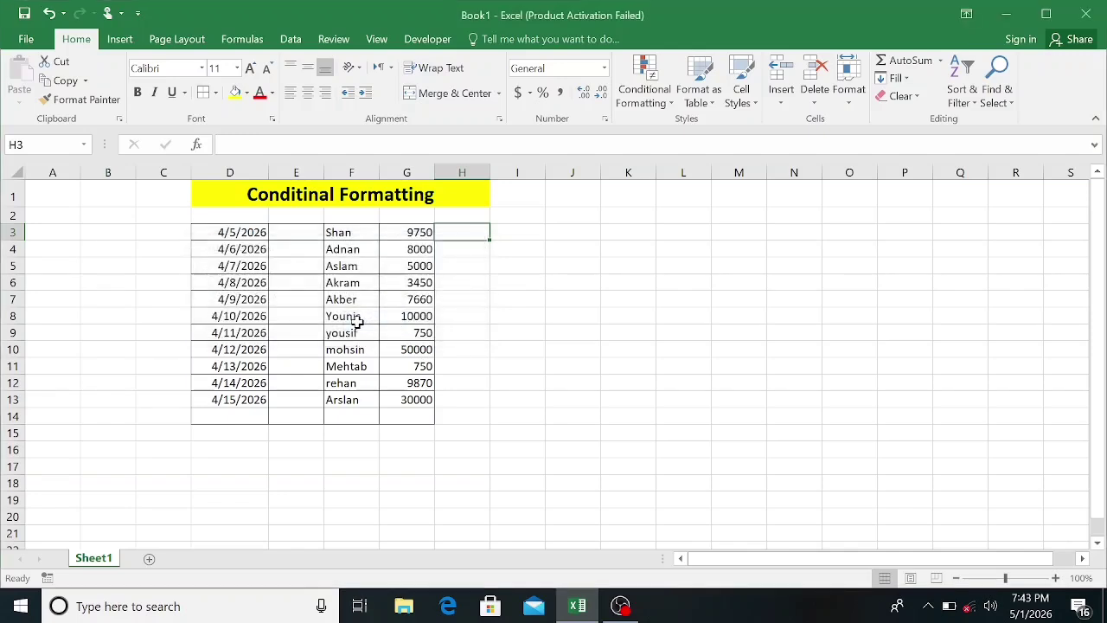
left_click(544, 333)
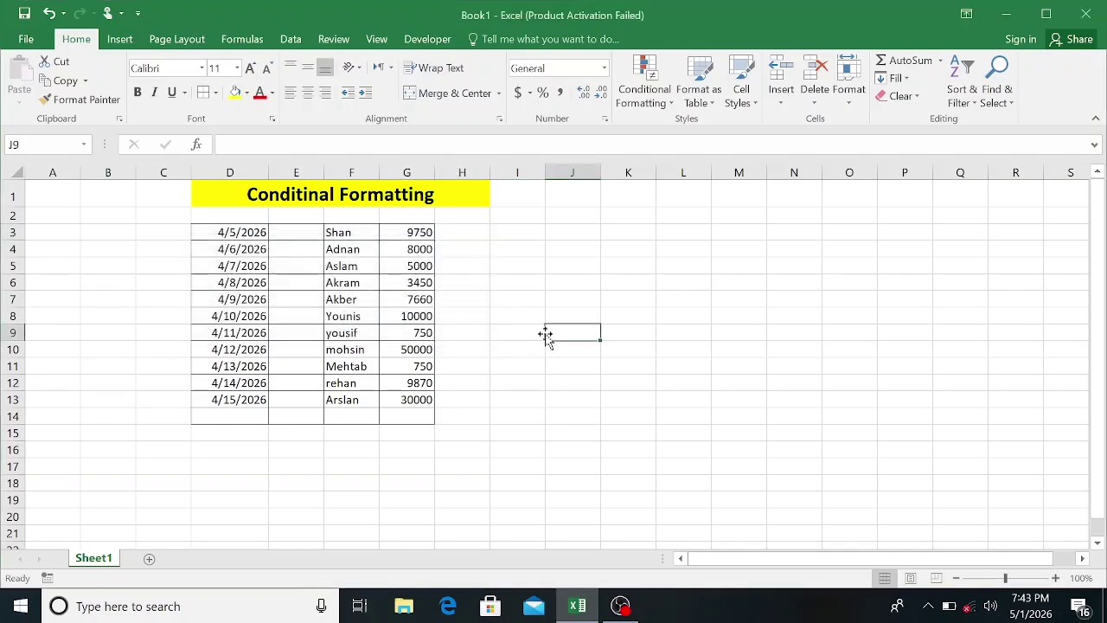
Highlight duplicate values in G3:G13 with Light Red Fill with Dark Red Text, and undo the rule.
left_click(394, 234)
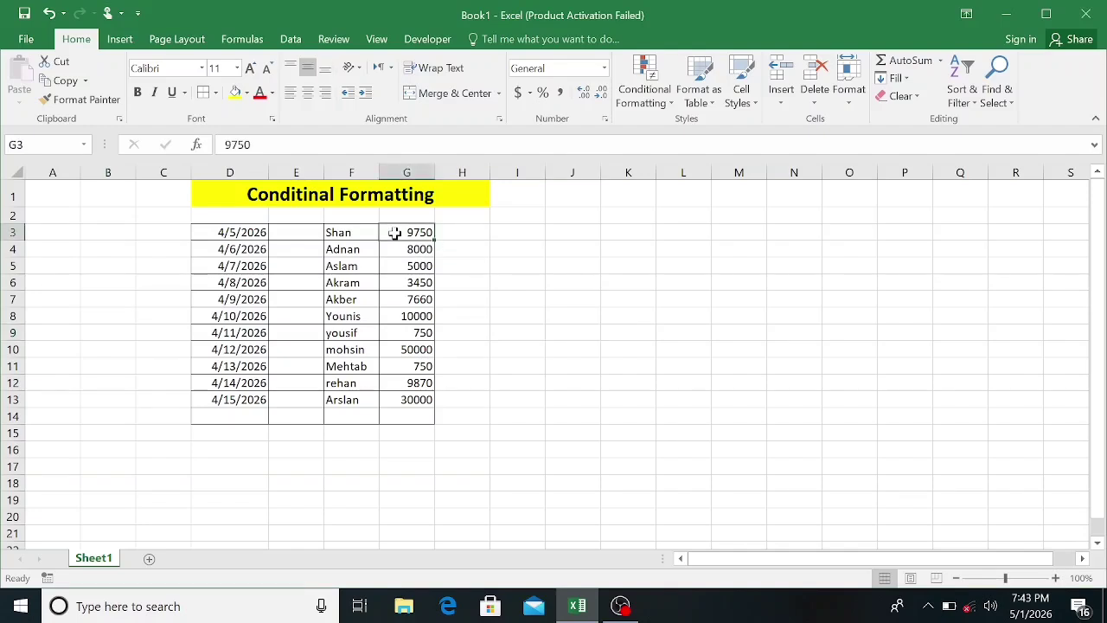
left_click_drag(394, 234, 424, 362)
left_click_drag(423, 405, 425, 406)
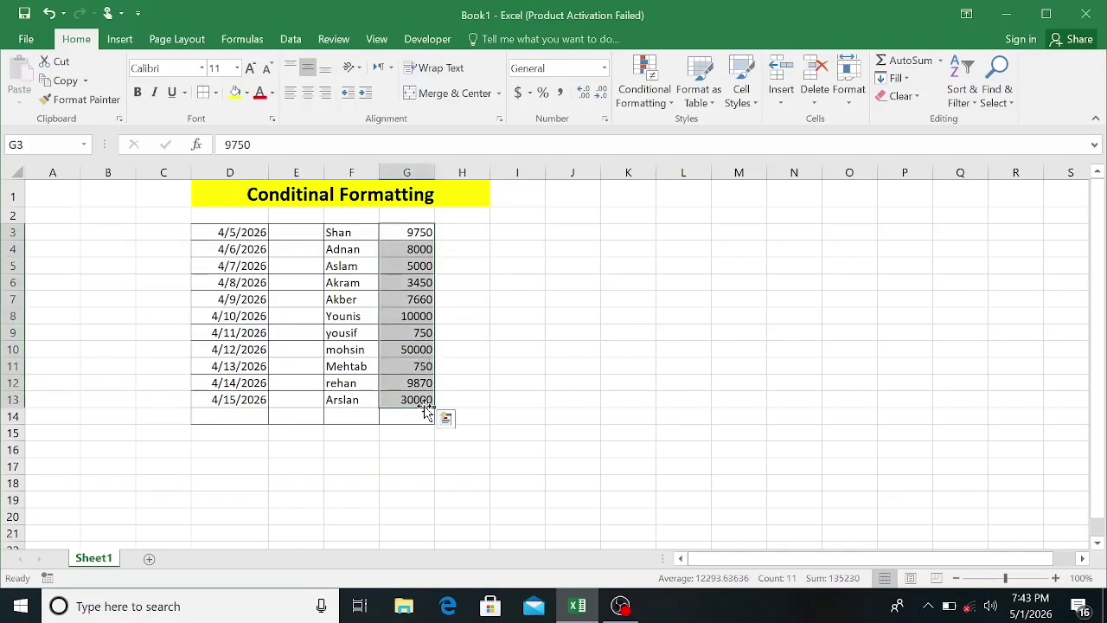
left_click(656, 110)
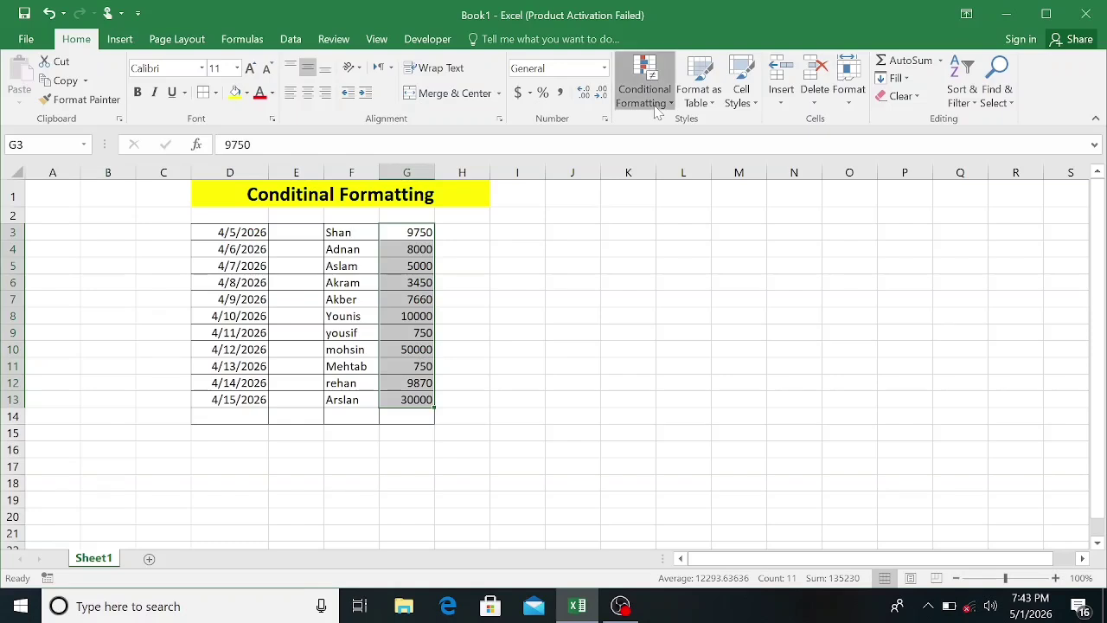
mouse_move(697, 125)
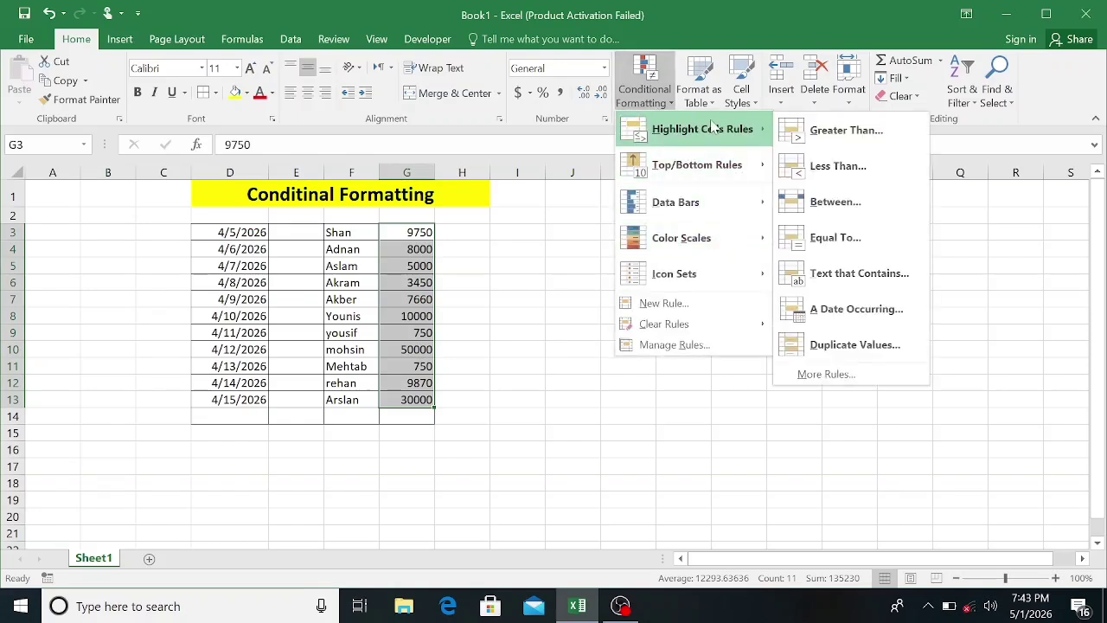
left_click(856, 345)
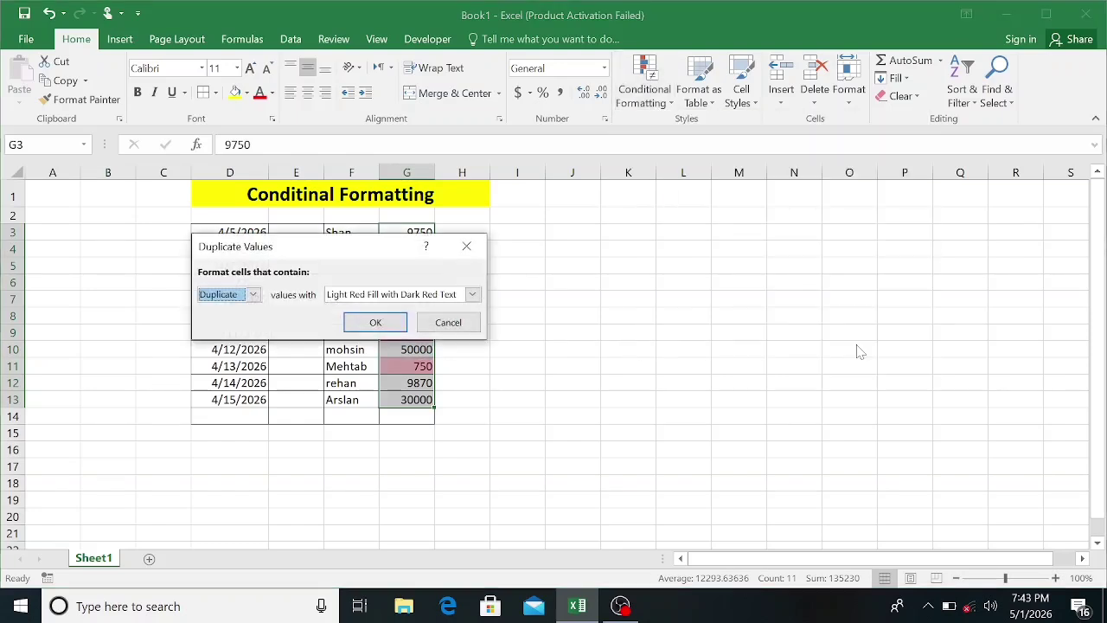
left_click(377, 323)
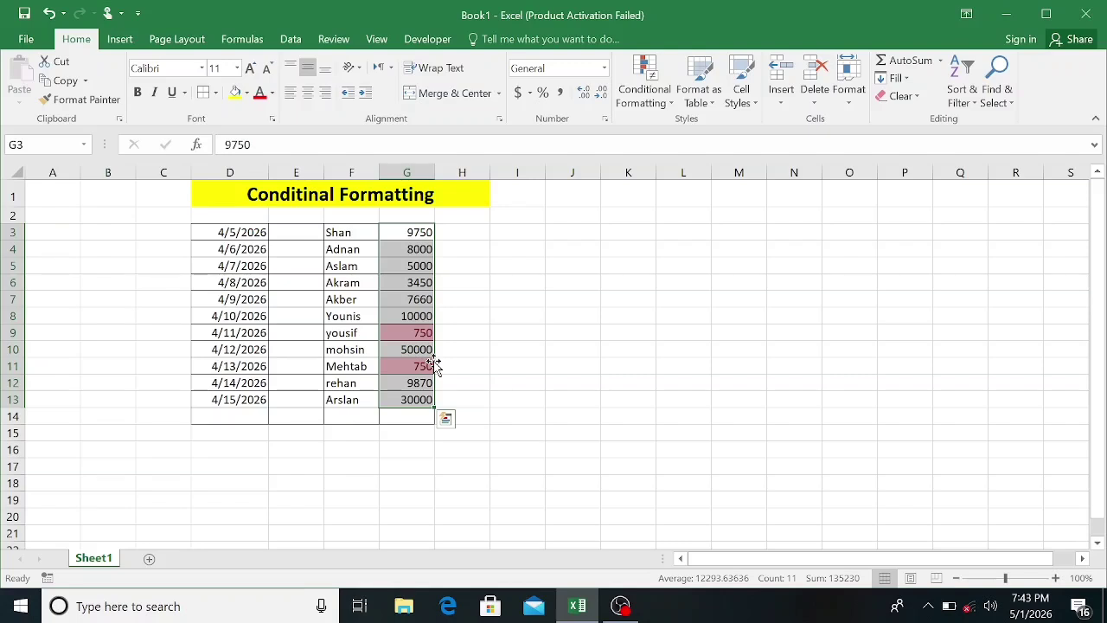
left_click(49, 14)
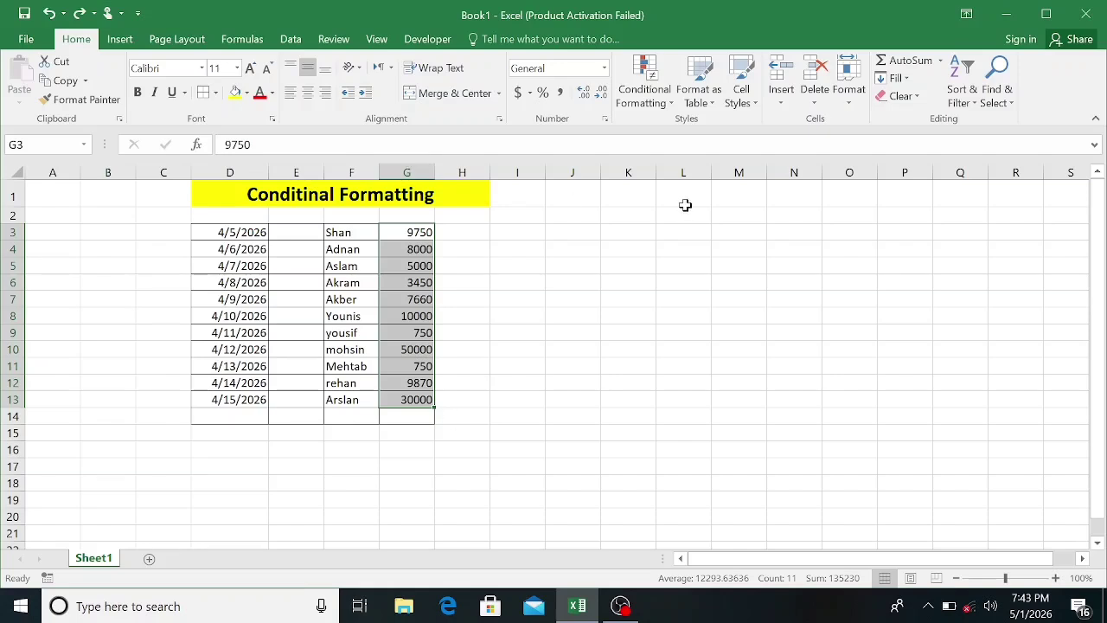
Apply the directional icon set with green, yellow and red arrows to the amounts in G3:G13, and undo it.
left_click(666, 107)
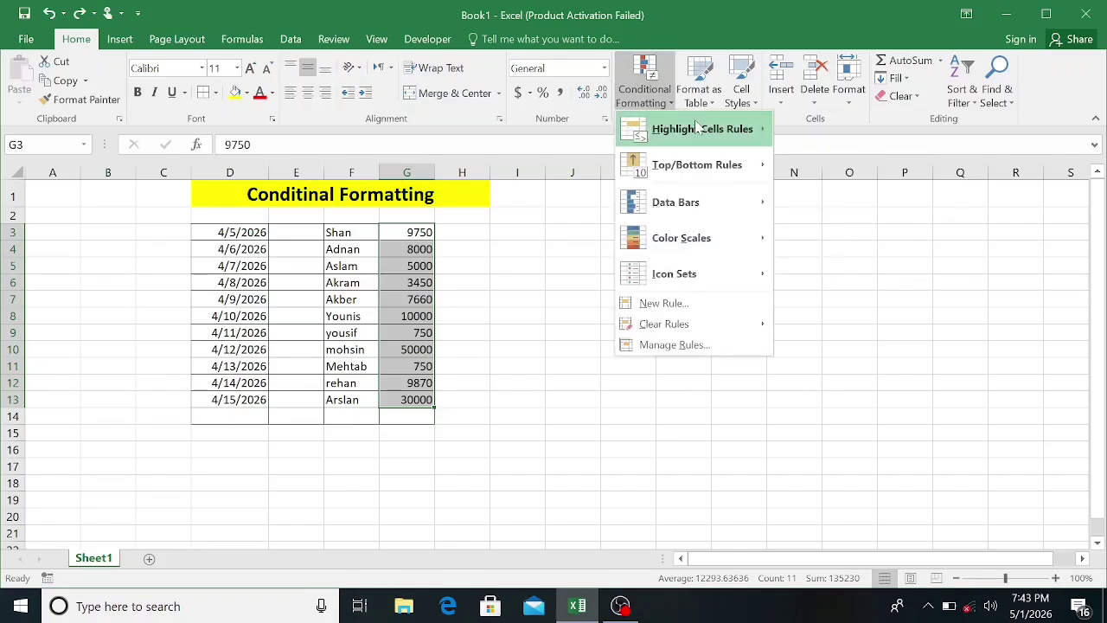
mouse_move(692, 129)
mouse_move(742, 140)
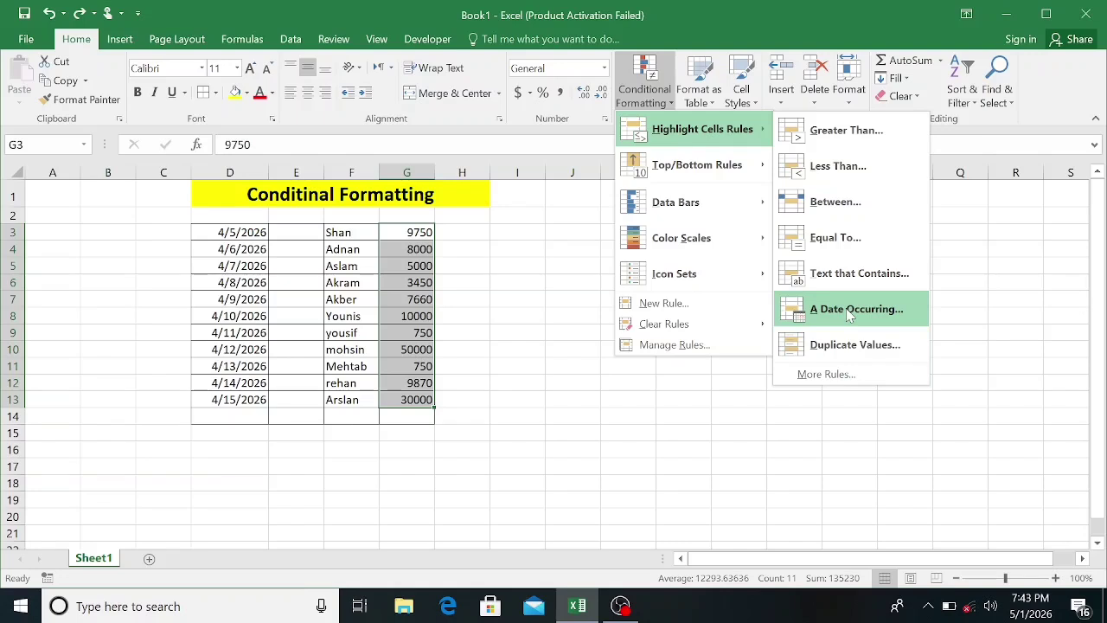
mouse_move(674, 164)
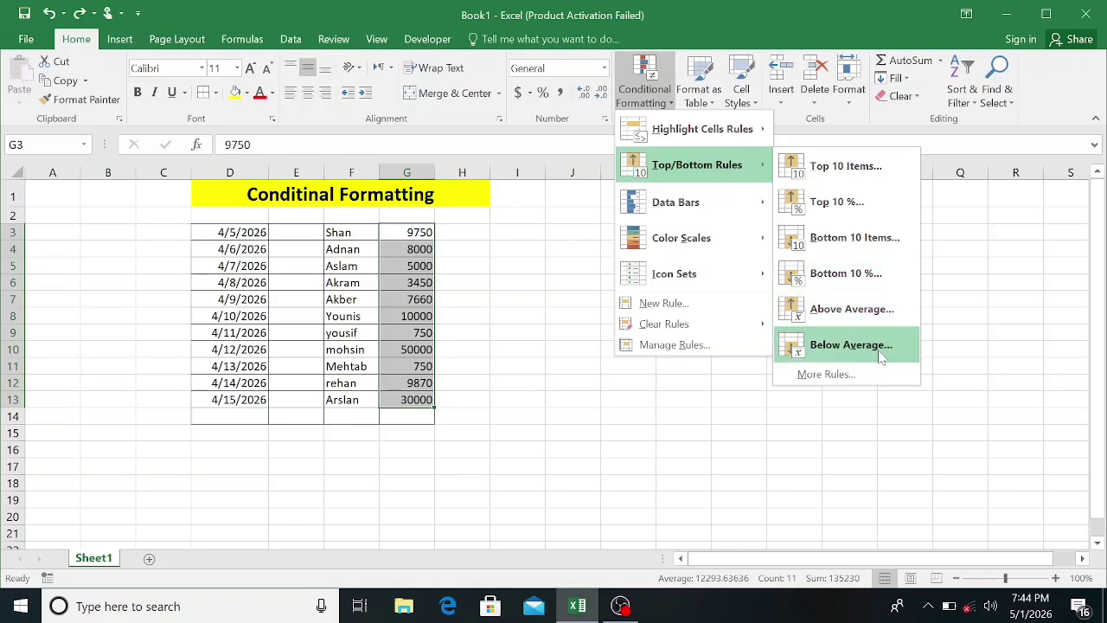
mouse_move(685, 210)
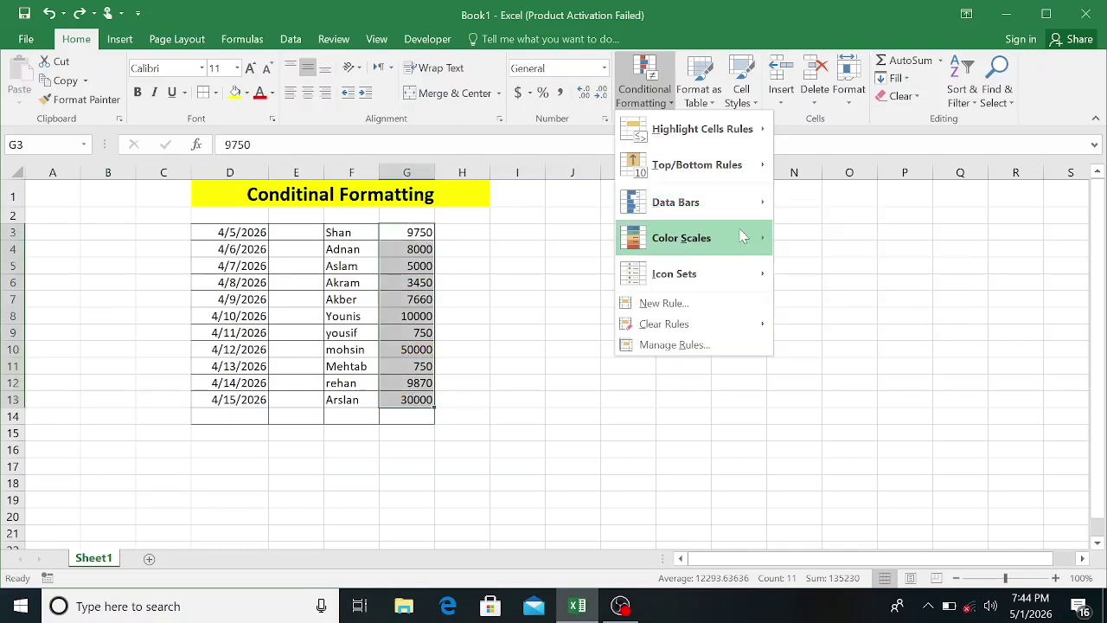
mouse_move(711, 245)
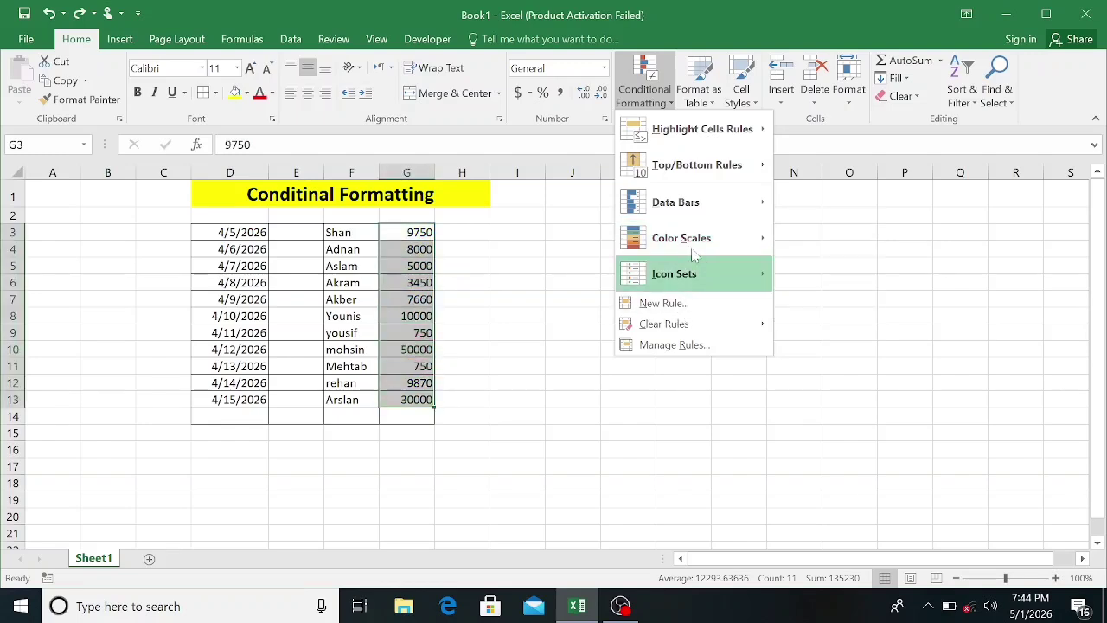
mouse_move(698, 272)
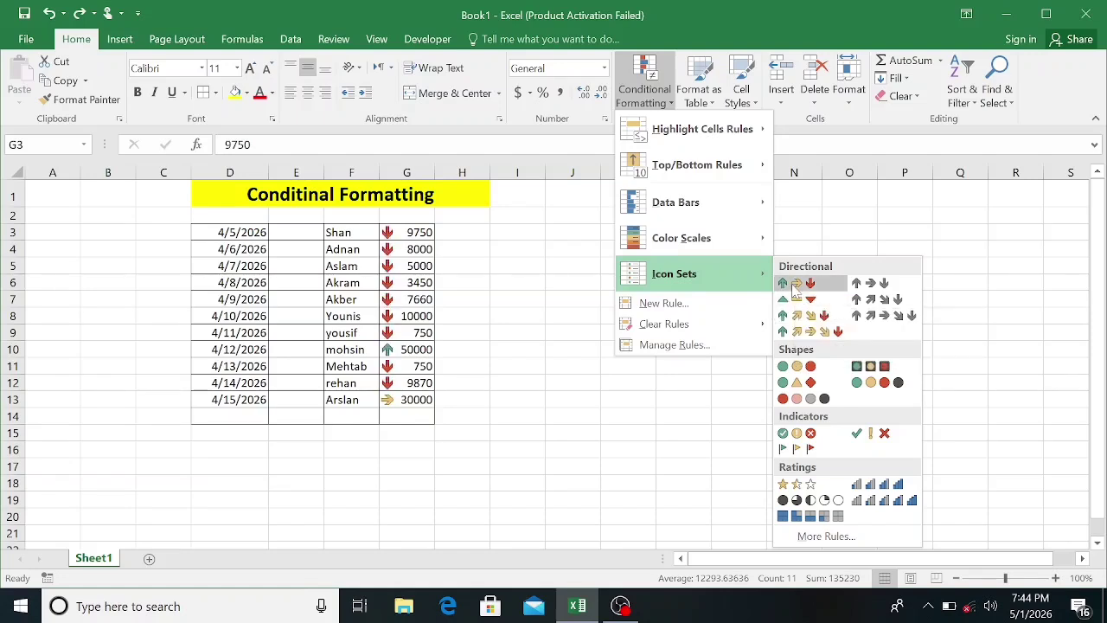
left_click(793, 284)
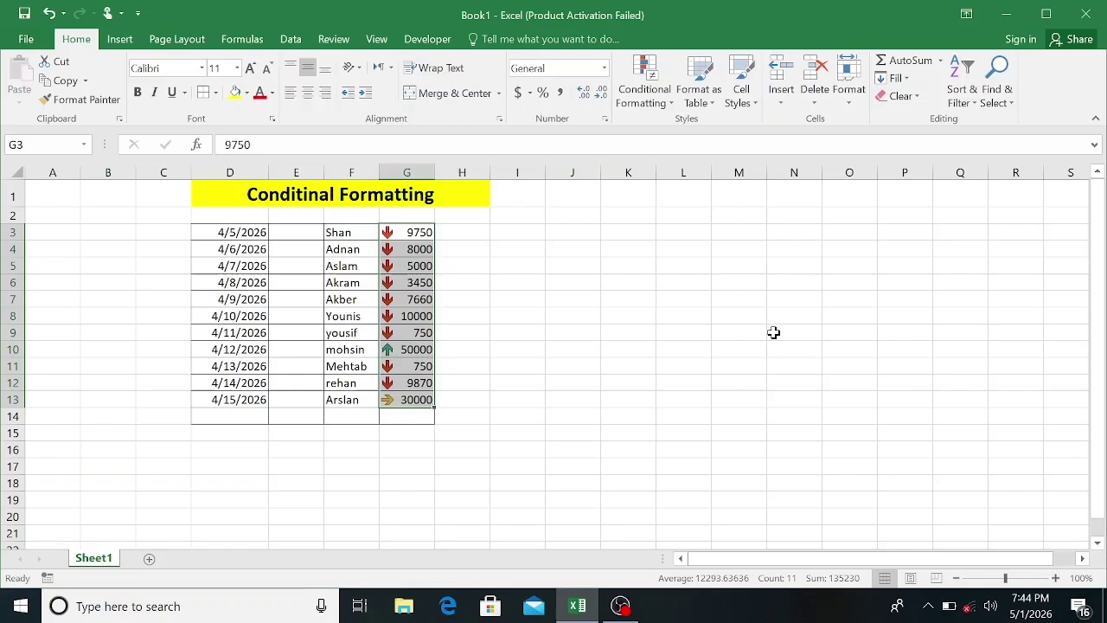
left_click(555, 332)
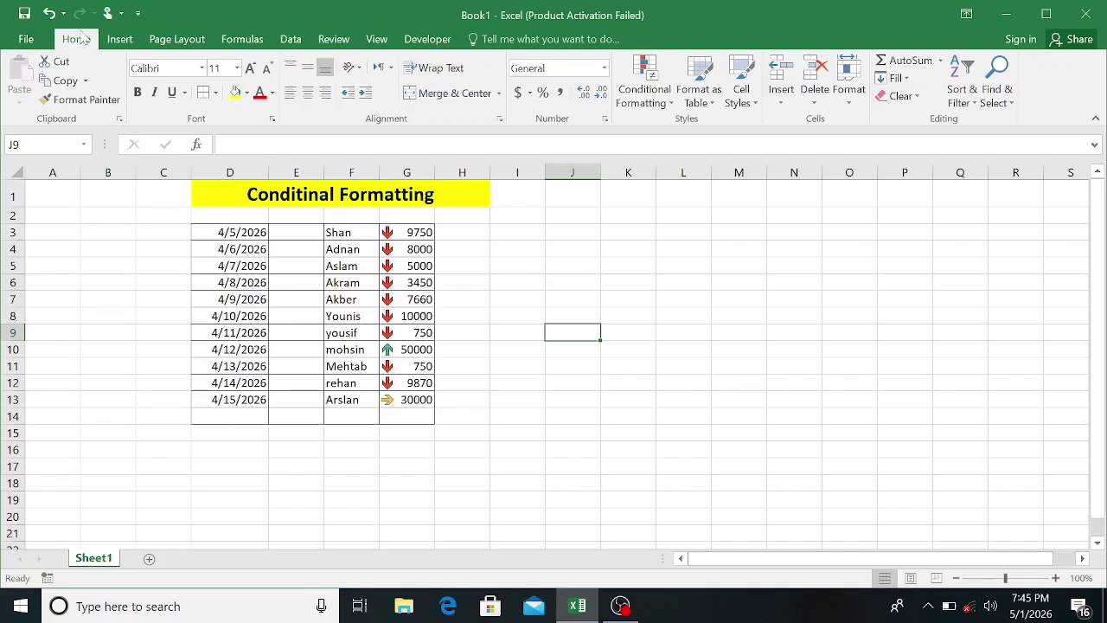
left_click(49, 16)
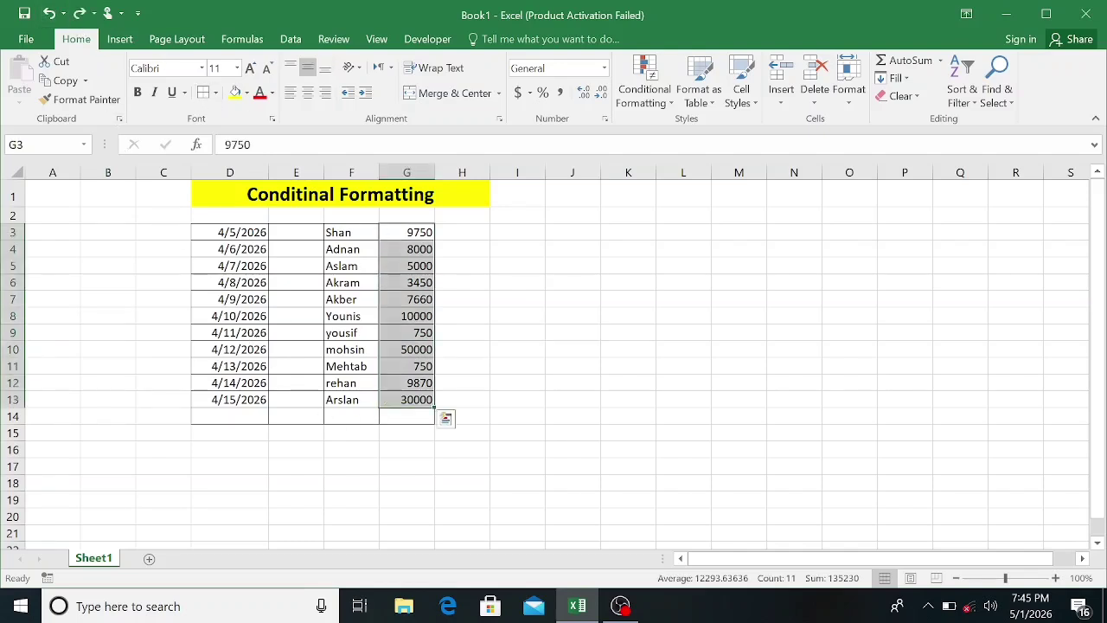
left_click(671, 106)
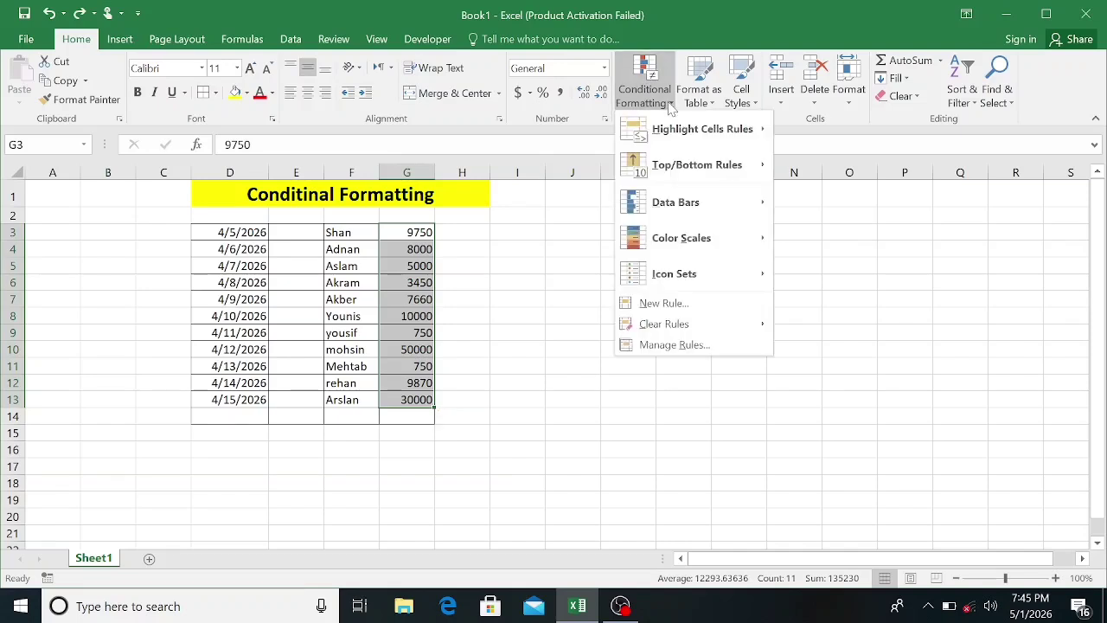
mouse_move(730, 281)
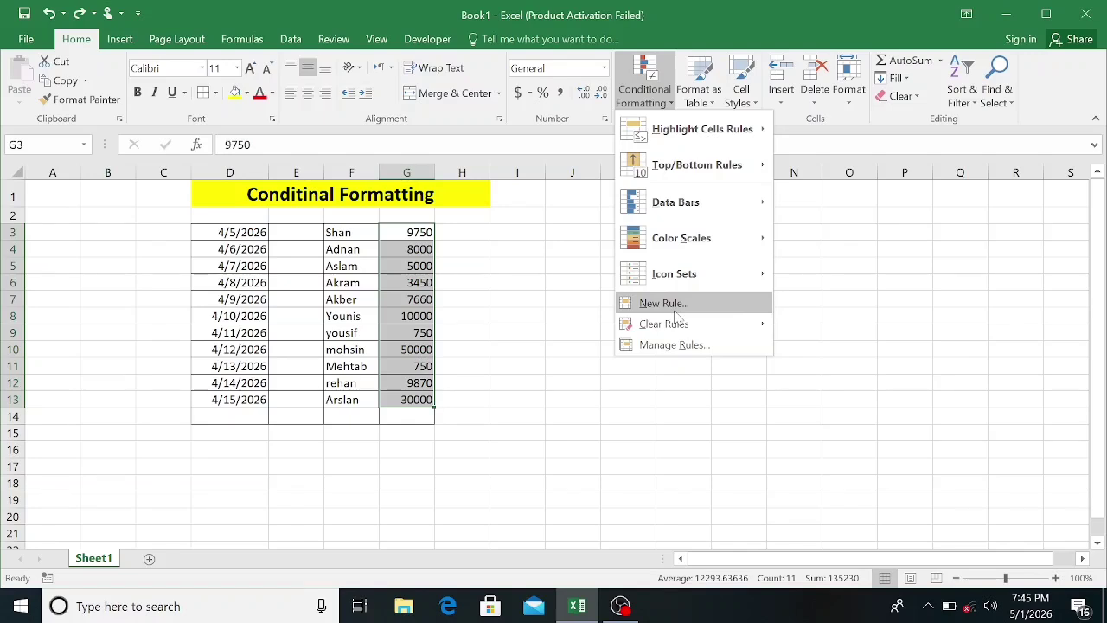
mouse_move(694, 325)
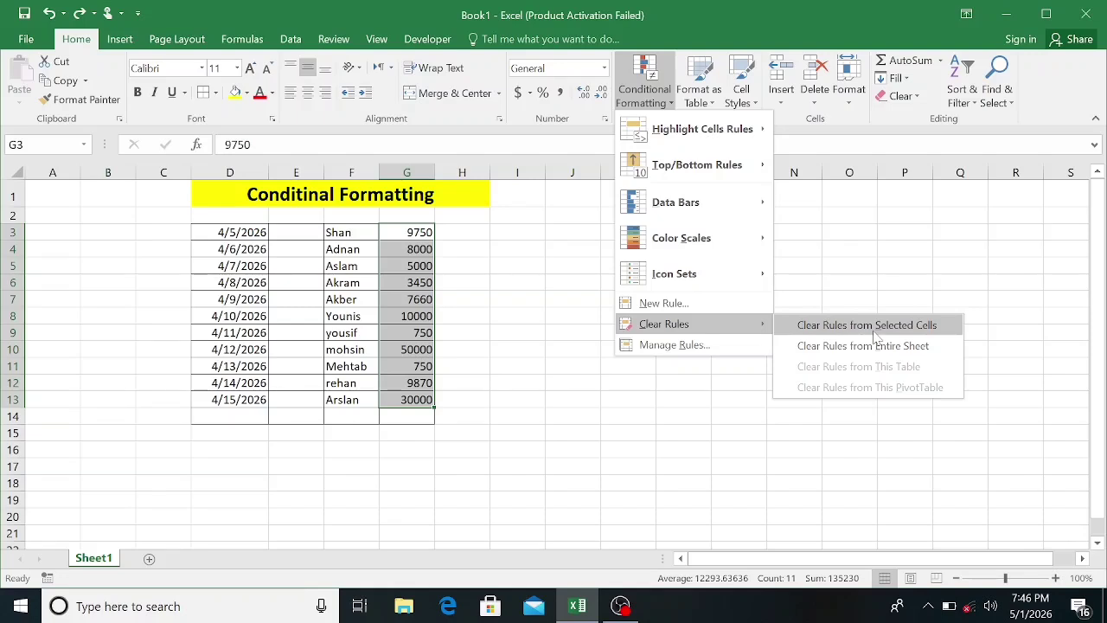
left_click(572, 277)
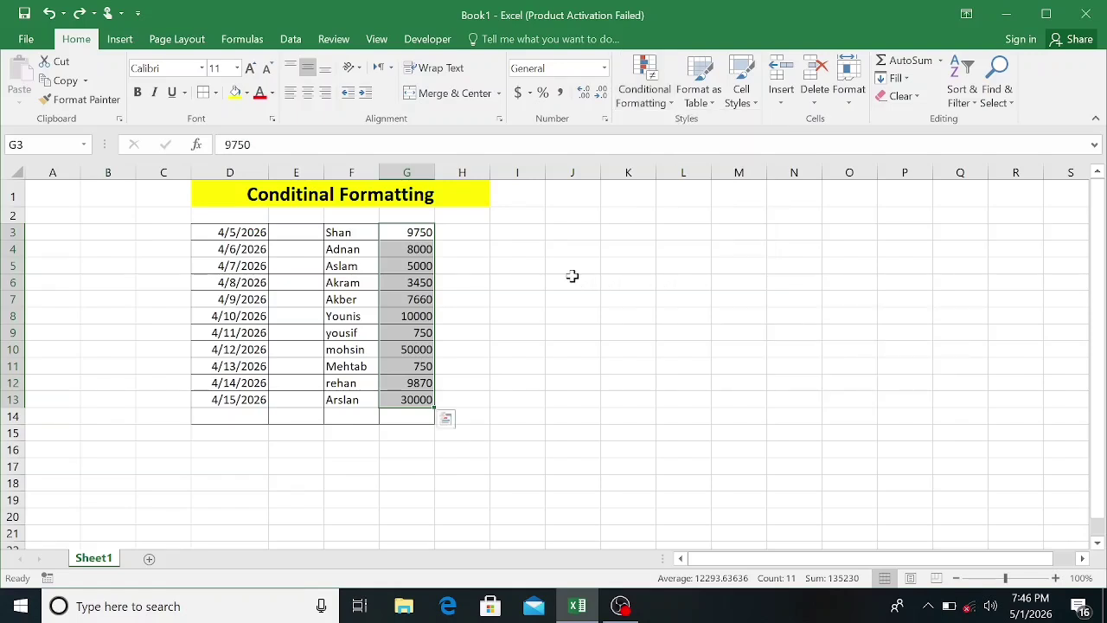